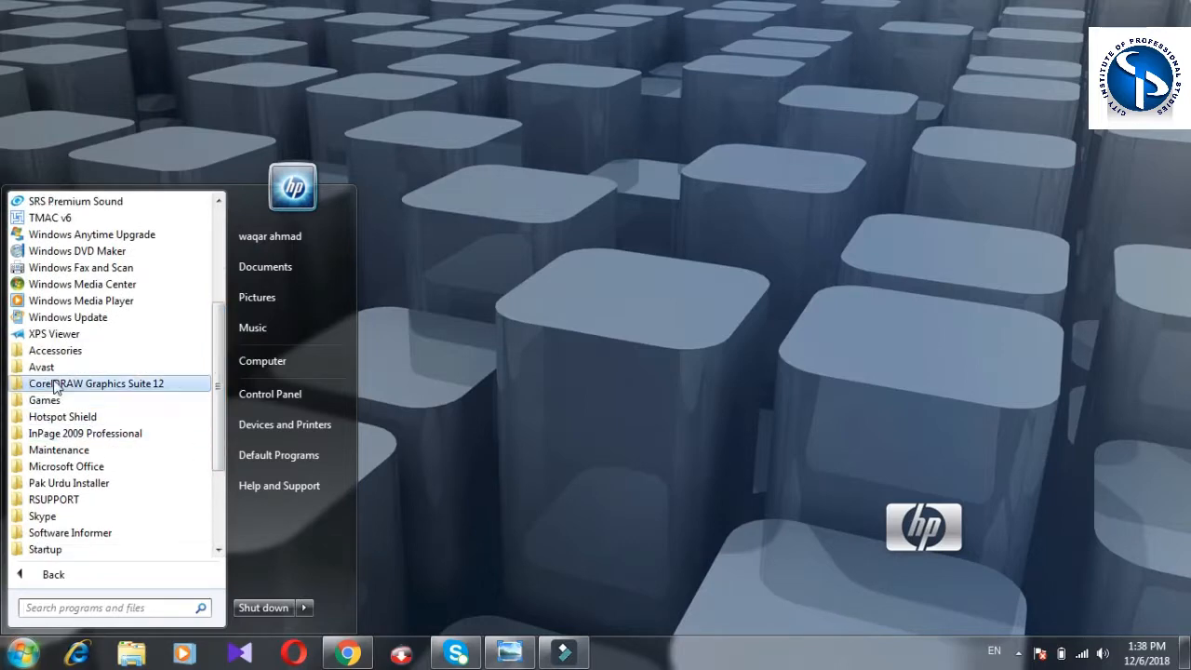
Launch Microsoft Office Word 2007 from the Microsoft Office program folder and close its blank document window
{"action": "scroll", "coordinate": [217, 388], "scroll_direction": "down", "scroll_amount": 1}
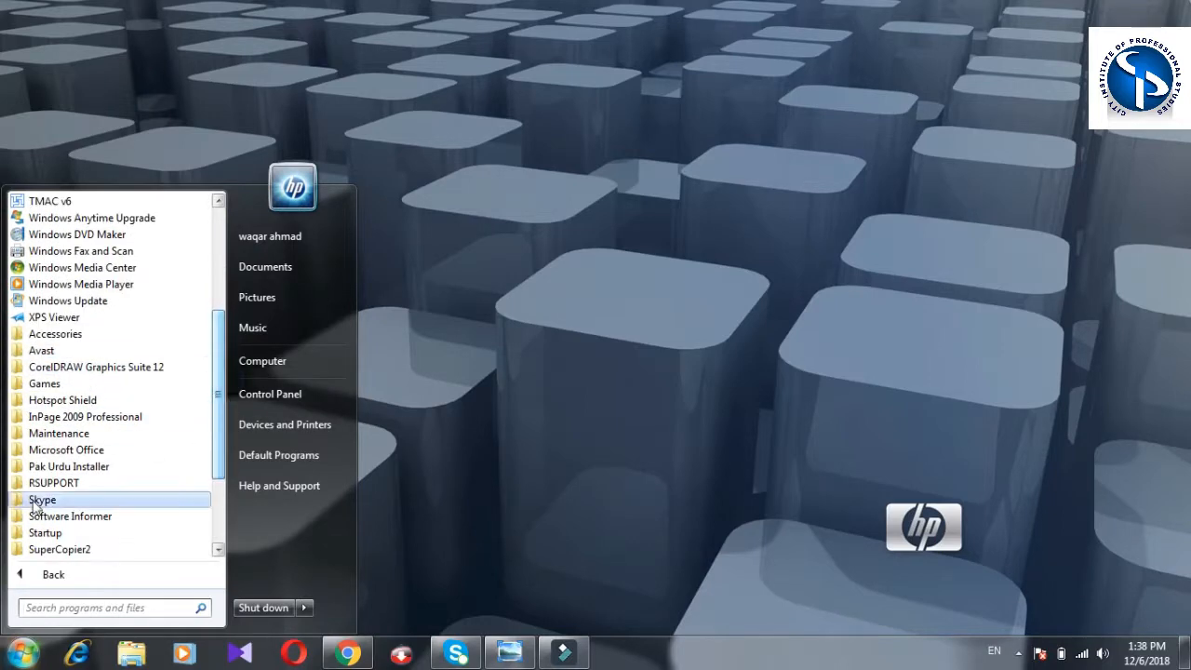
{"action": "left_click", "coordinate": [63, 451]}
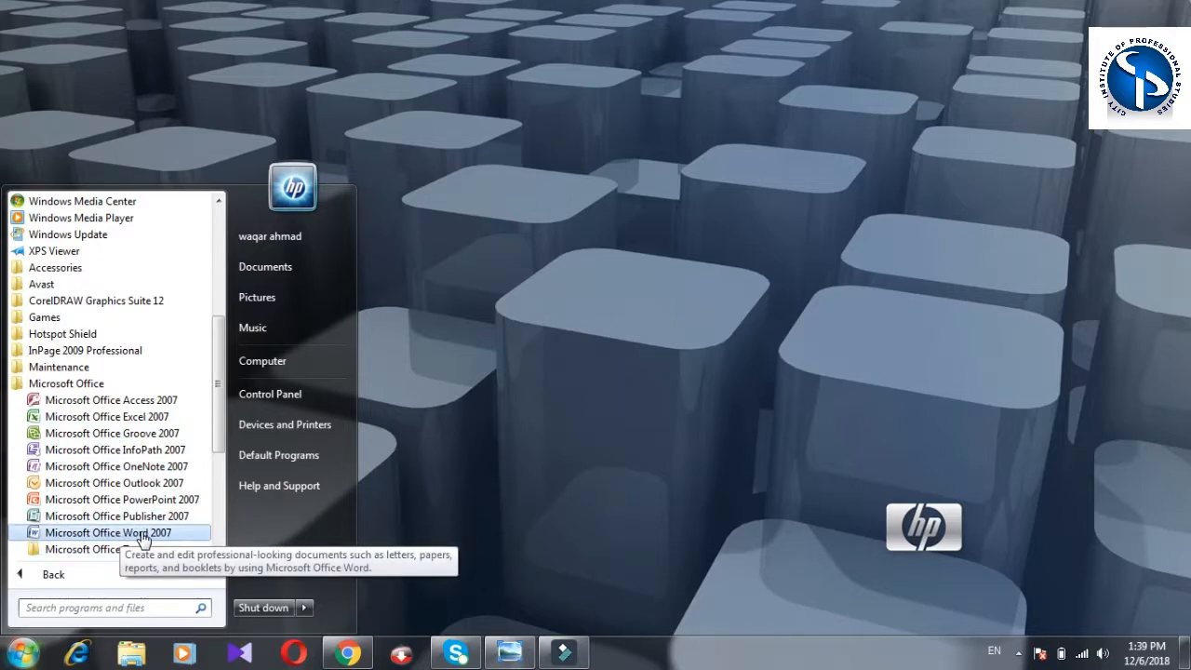
{"action": "left_click", "coordinate": [112, 532]}
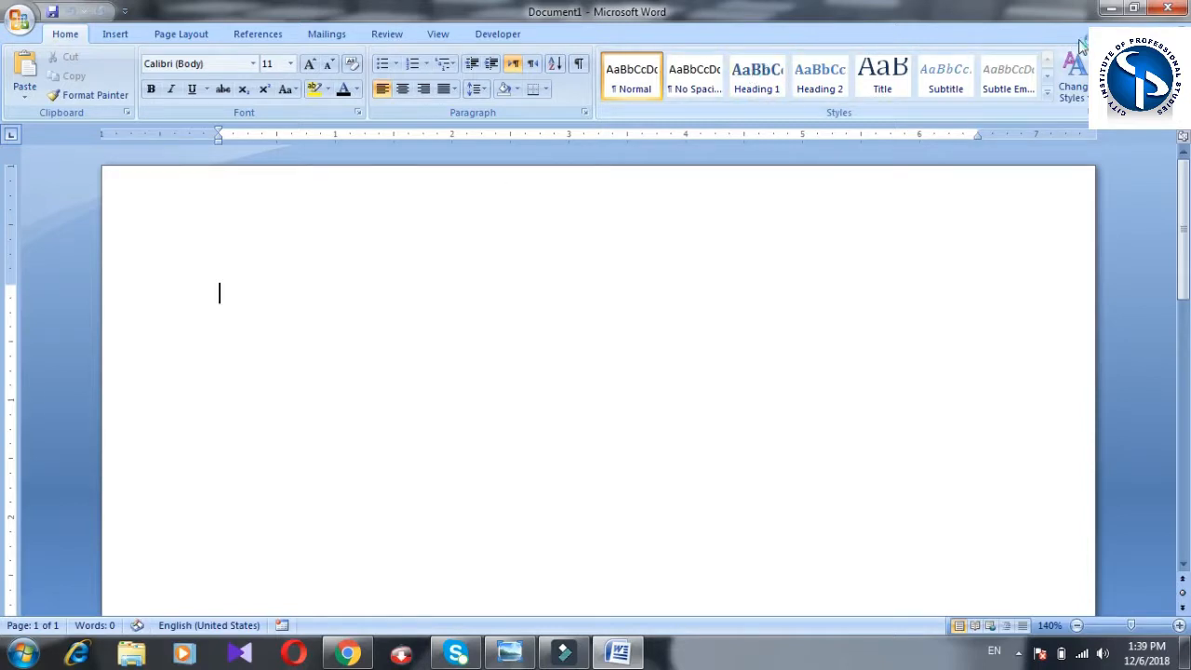
{"action": "left_click", "coordinate": [1168, 9]}
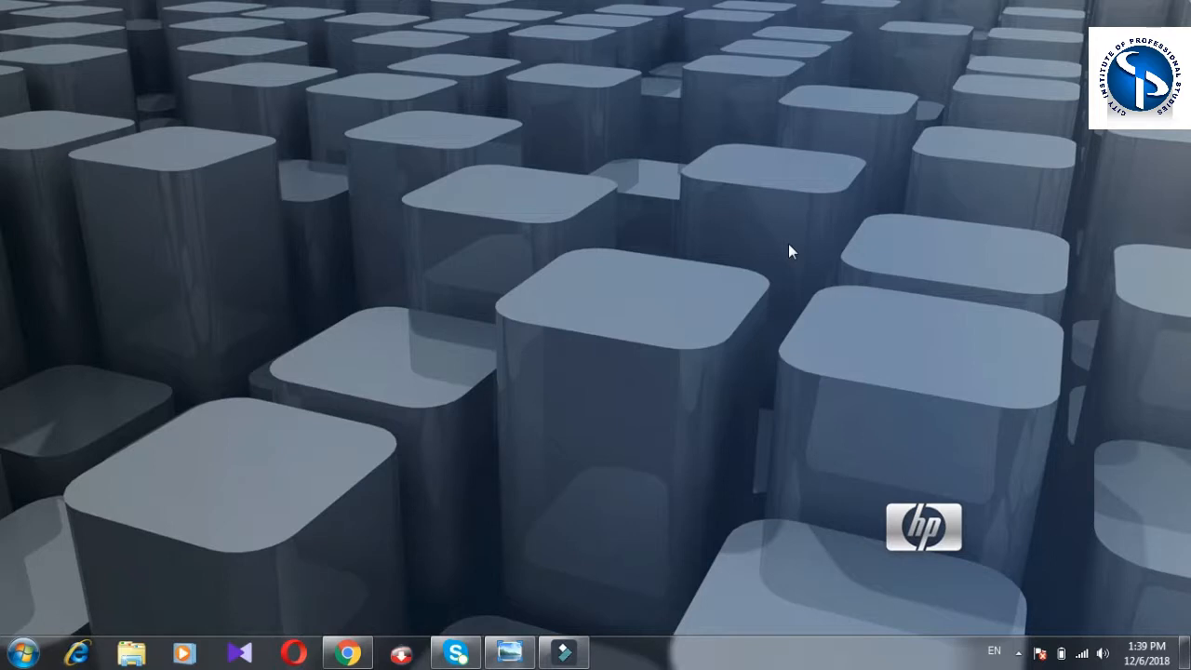
Launch Word by searching the installed programs for "winword", and close the window it opens
{"action": "key", "text": "super"}
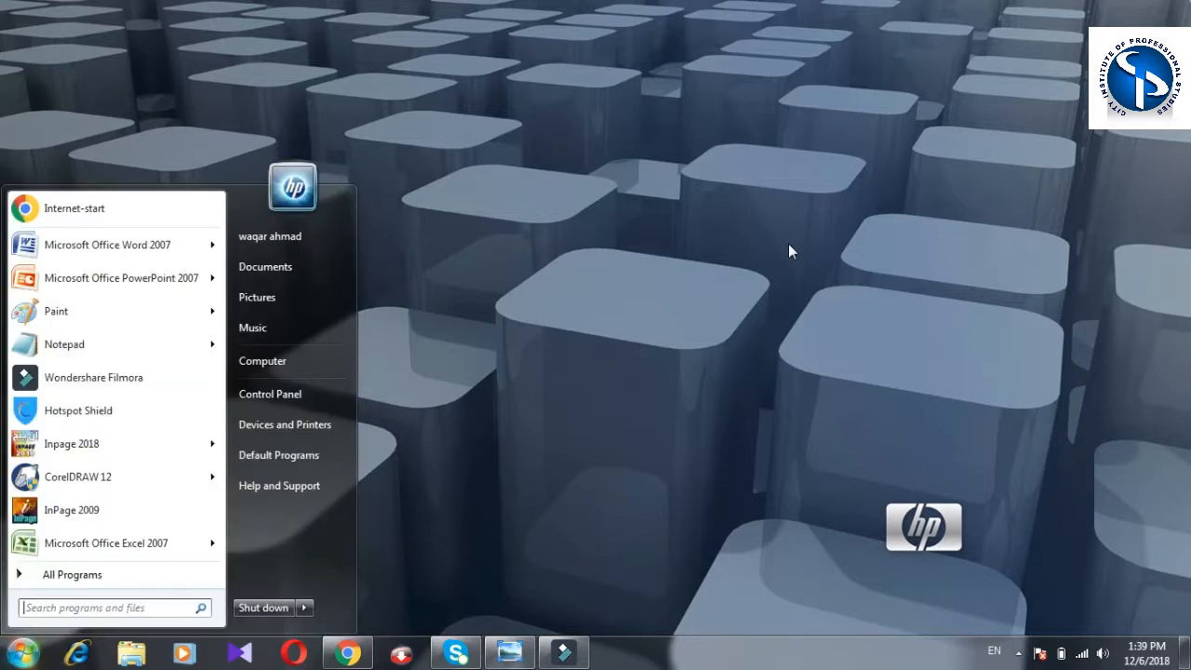
{"action": "type", "text": "win"}
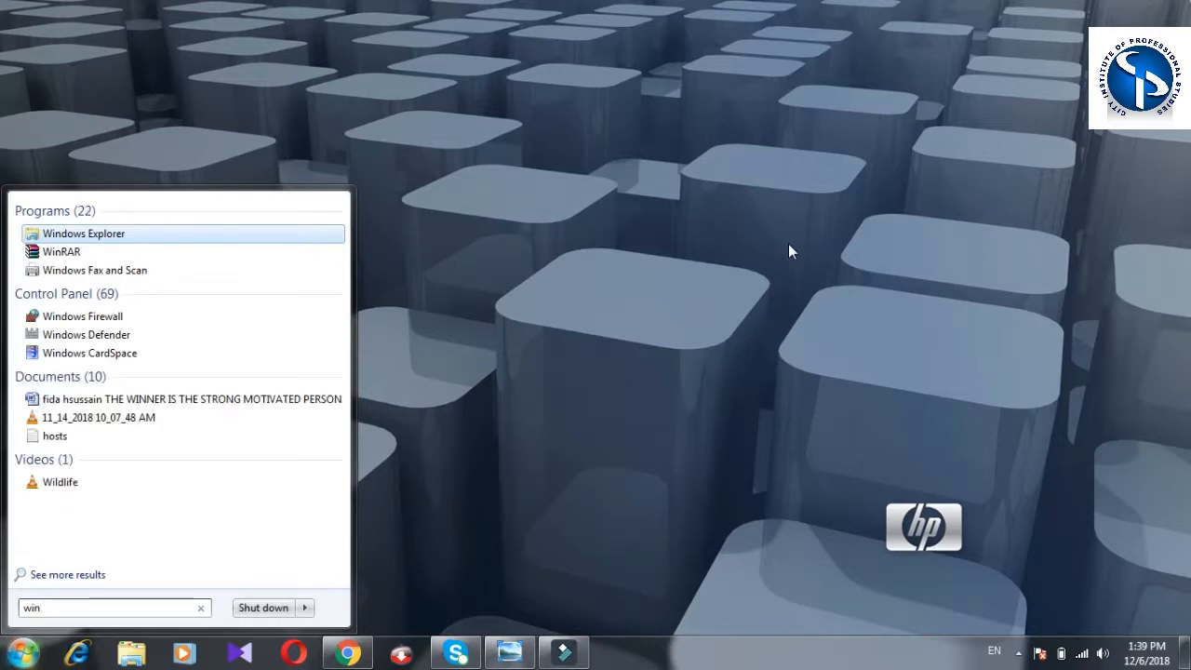
{"action": "type", "text": "word"}
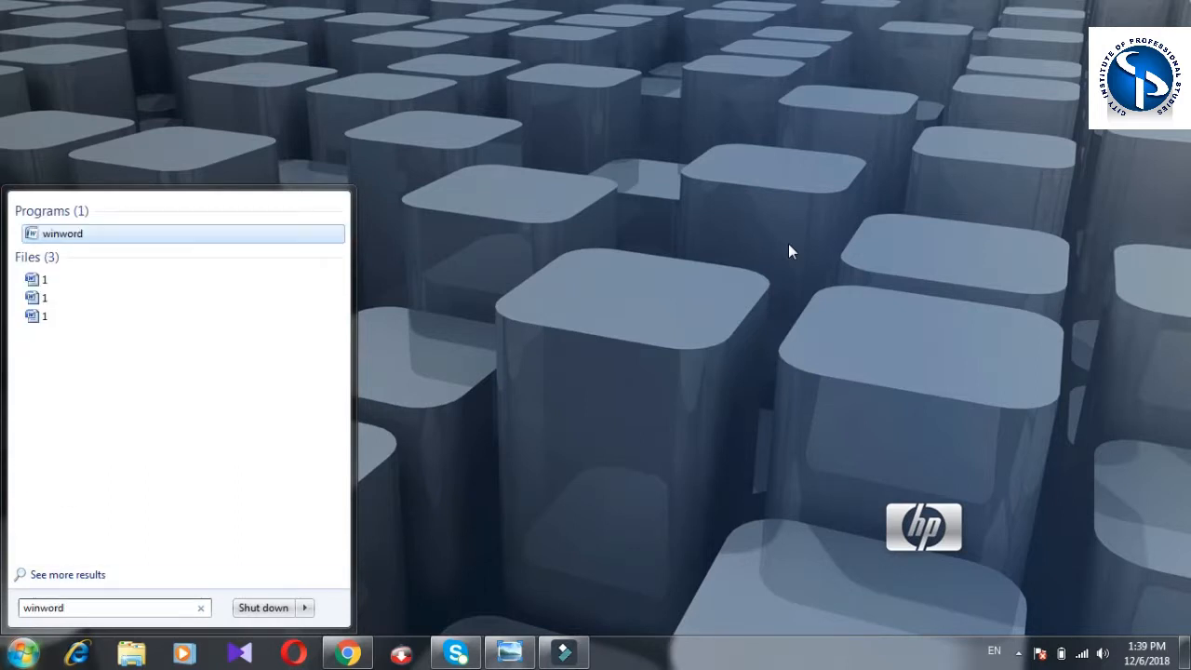
{"action": "key", "text": "Return"}
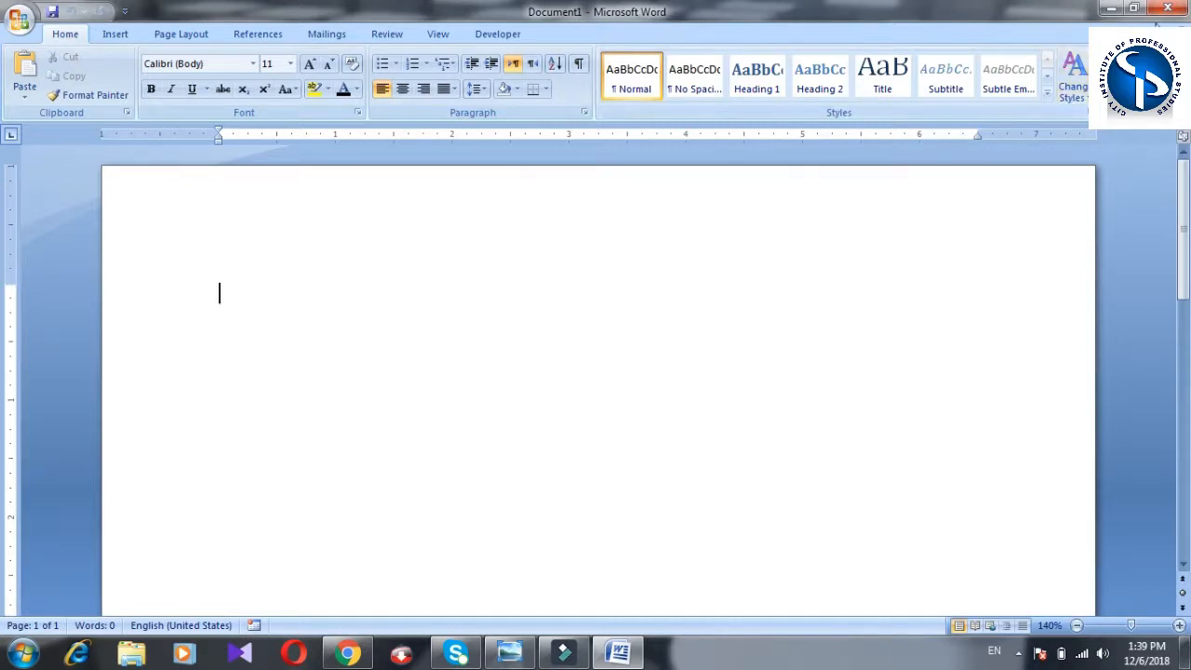
{"action": "left_click", "coordinate": [1165, 9]}
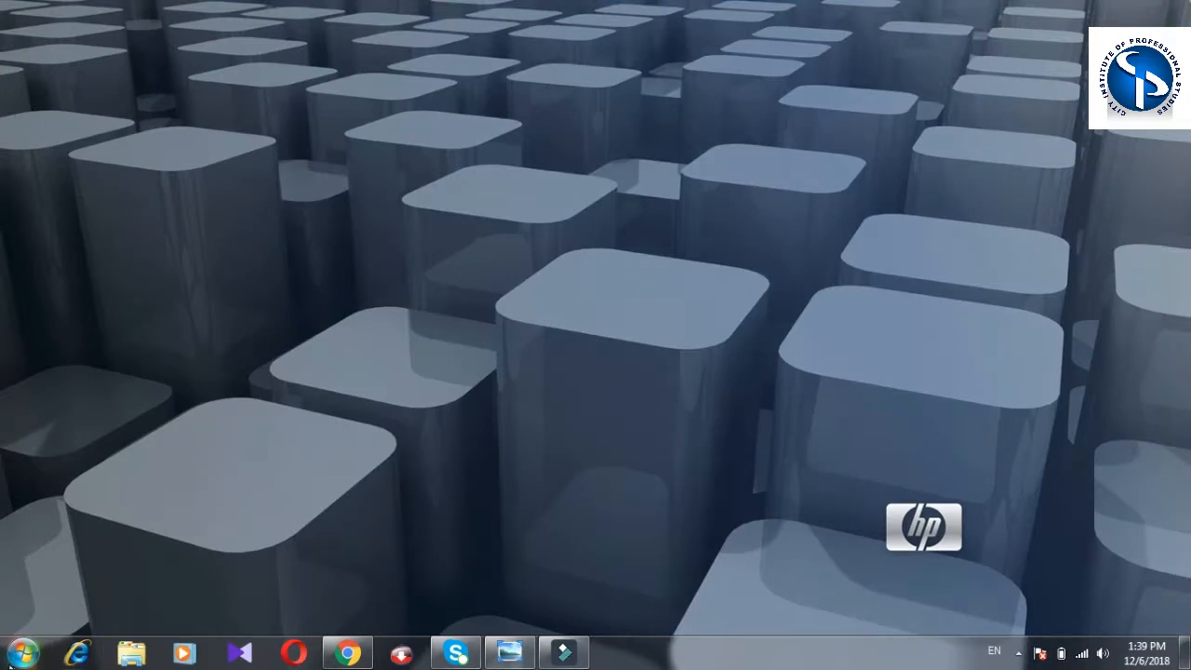
Open the properties of the Microsoft Office Word 2007 shortcut in the Microsoft Office program folder
{"action": "left_click", "coordinate": [22, 653]}
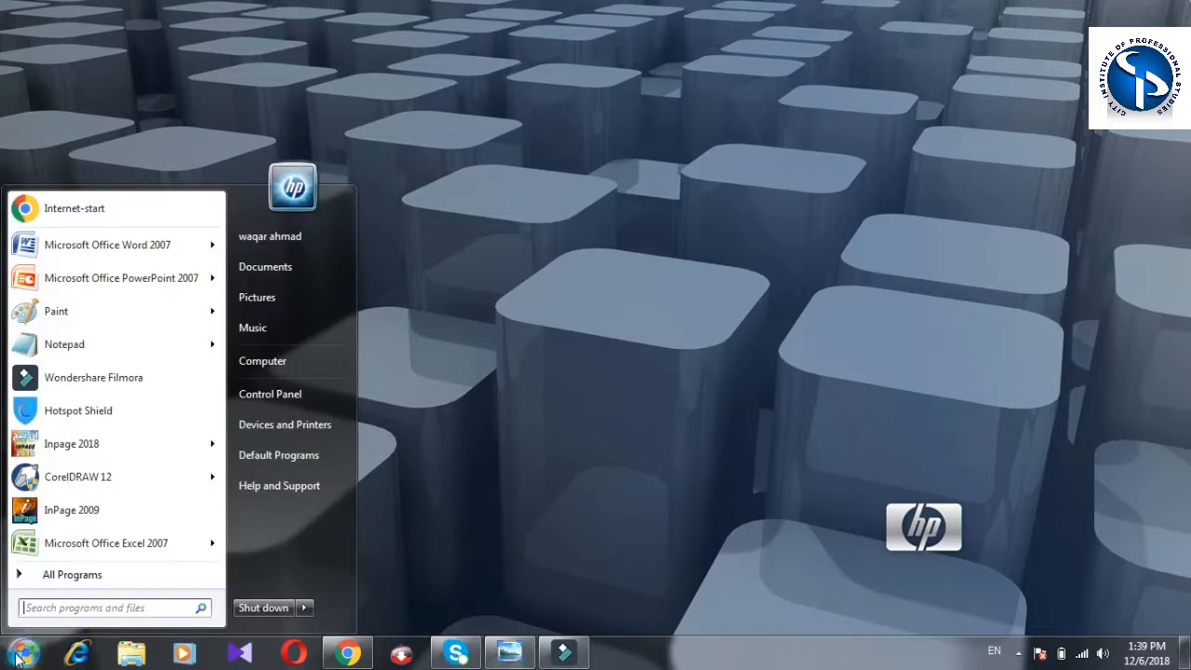
{"action": "left_click", "coordinate": [74, 577]}
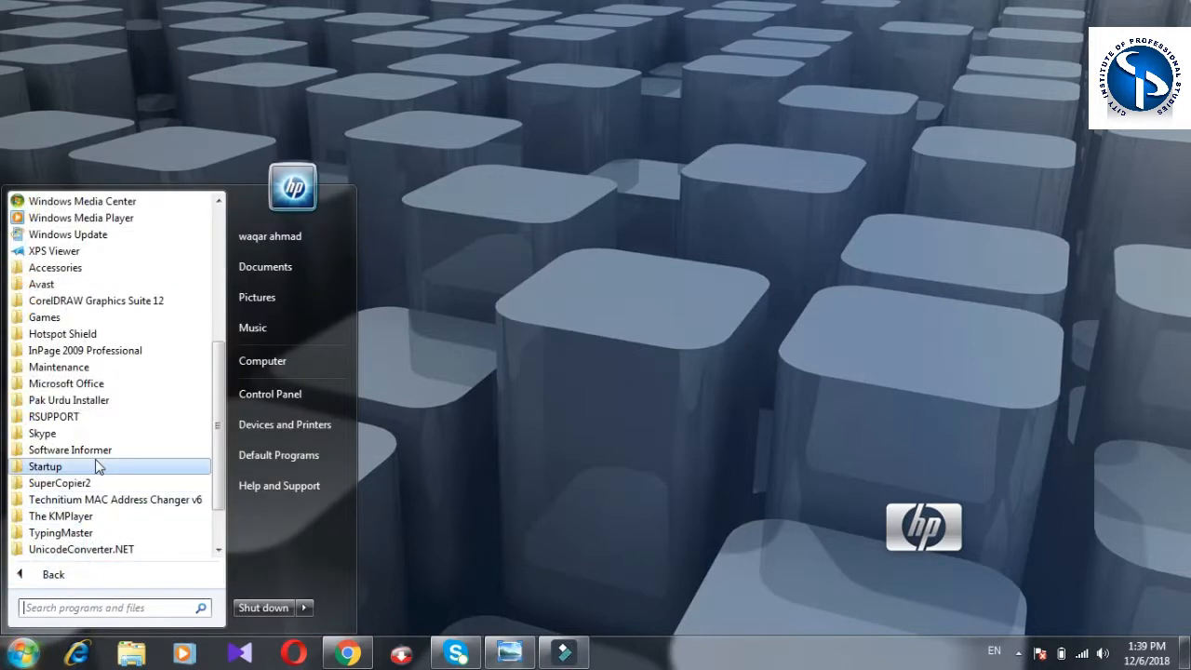
{"action": "left_click", "coordinate": [72, 385]}
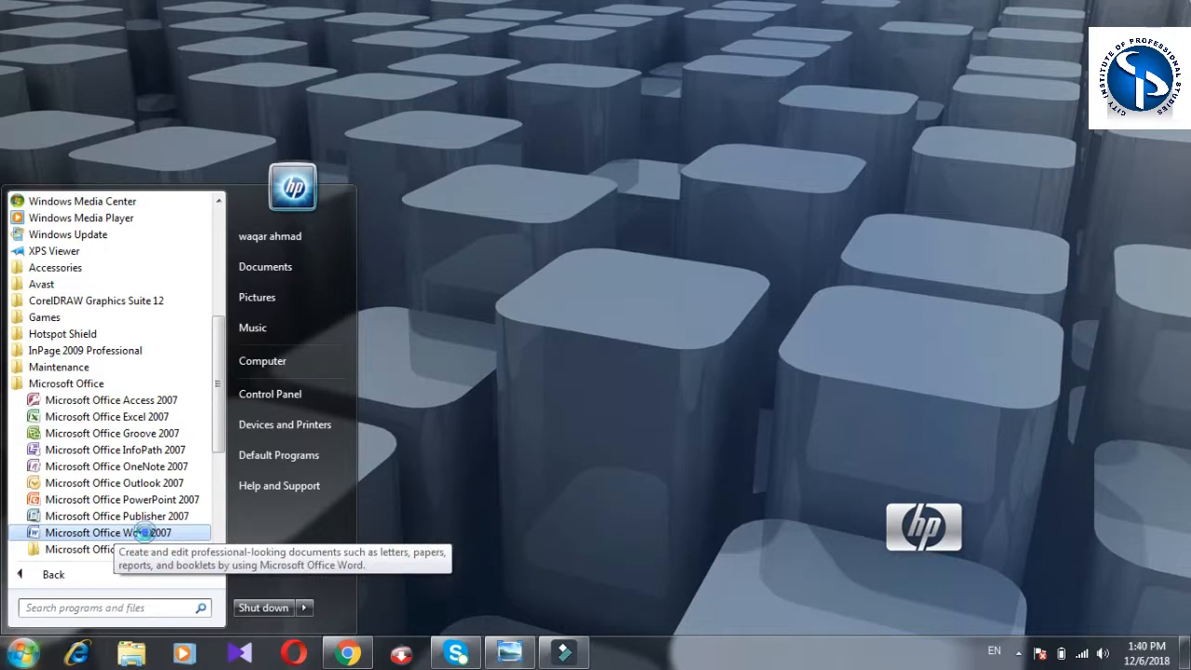
{"action": "right_click", "coordinate": [148, 538]}
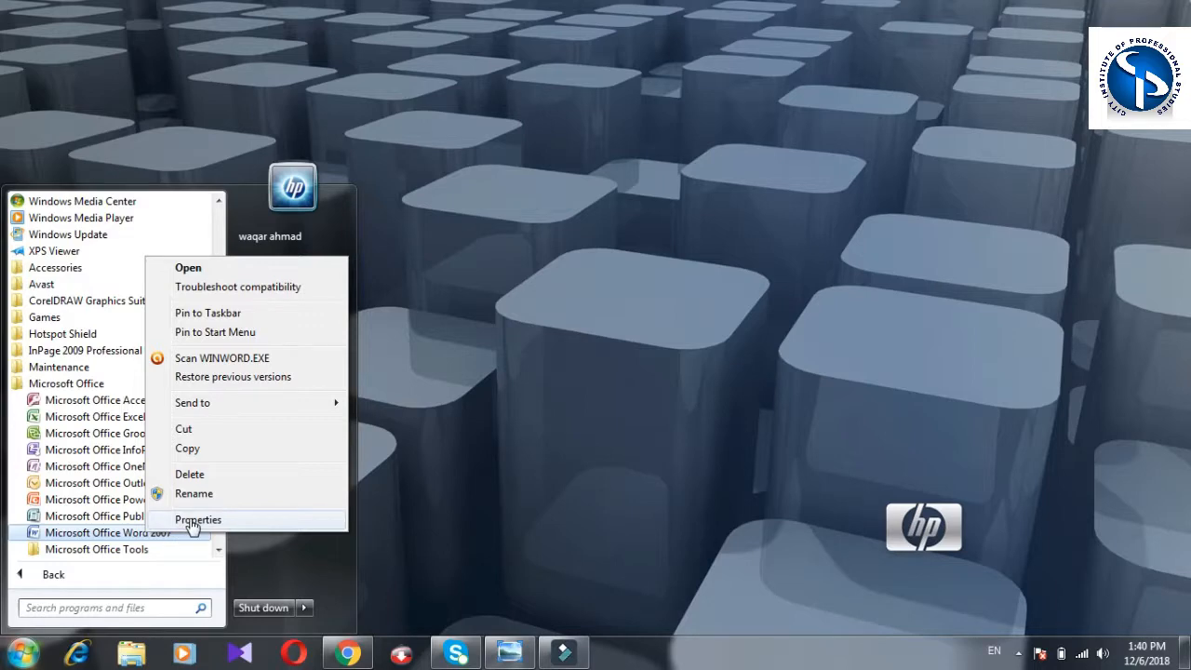
{"action": "left_click", "coordinate": [192, 521]}
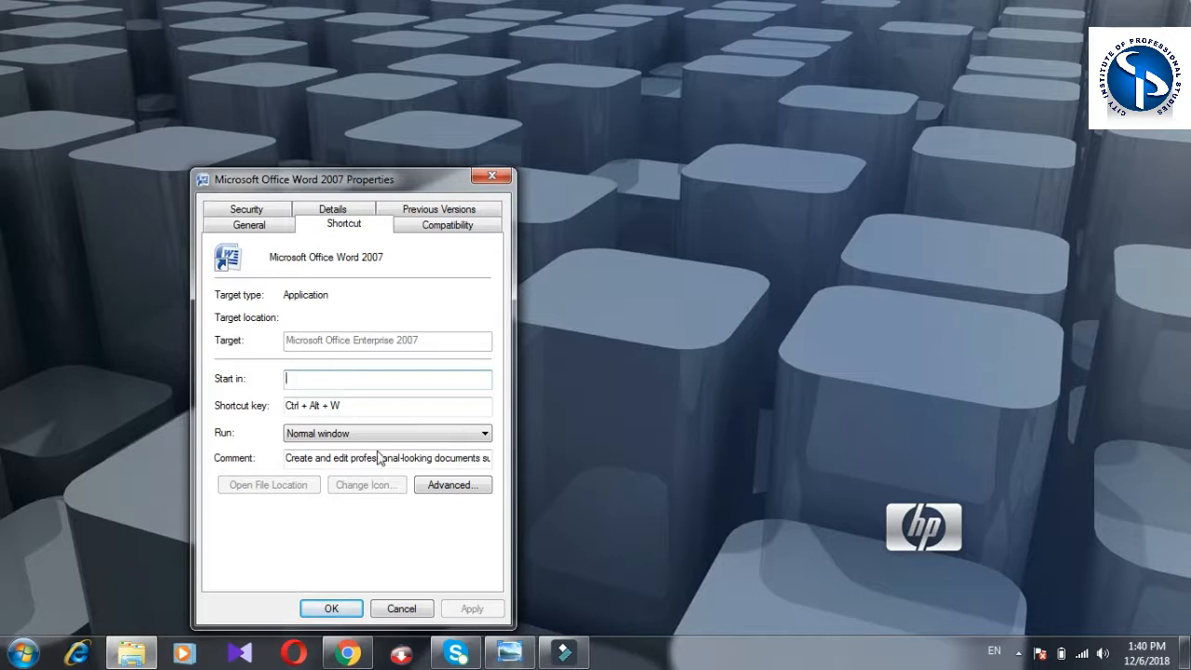
Clear the Word shortcut's key assignment, set it to Ctrl + Alt + W, and apply it with administrator permission
{"action": "left_click", "coordinate": [346, 408]}
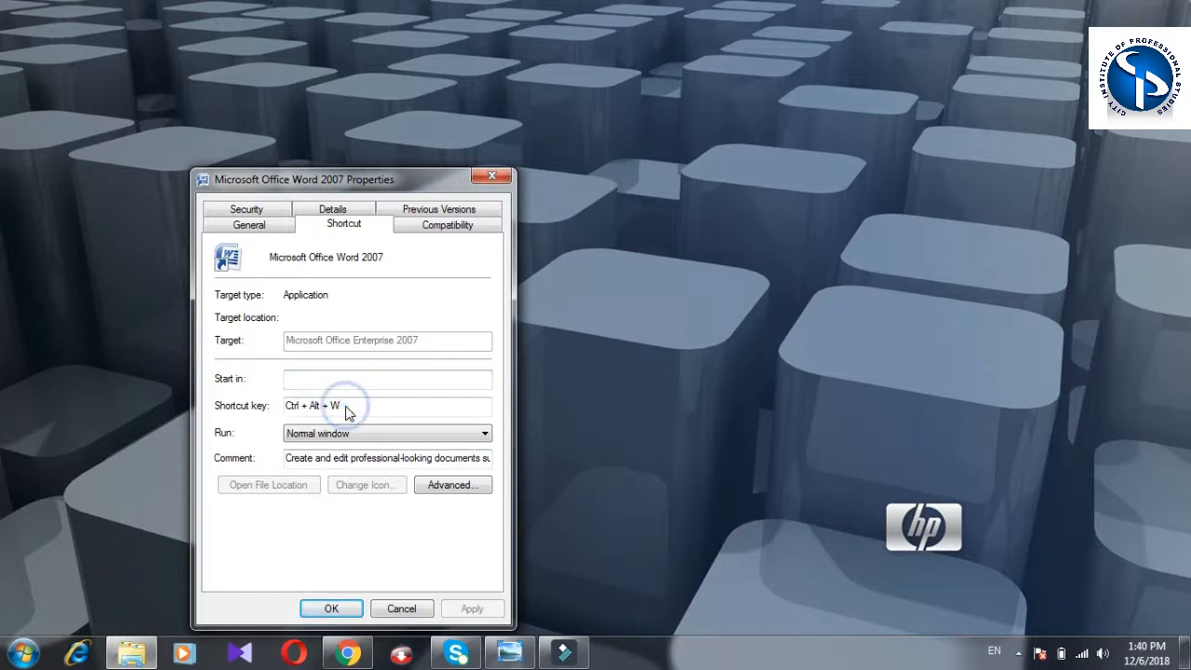
{"action": "key", "text": "BackSpace"}
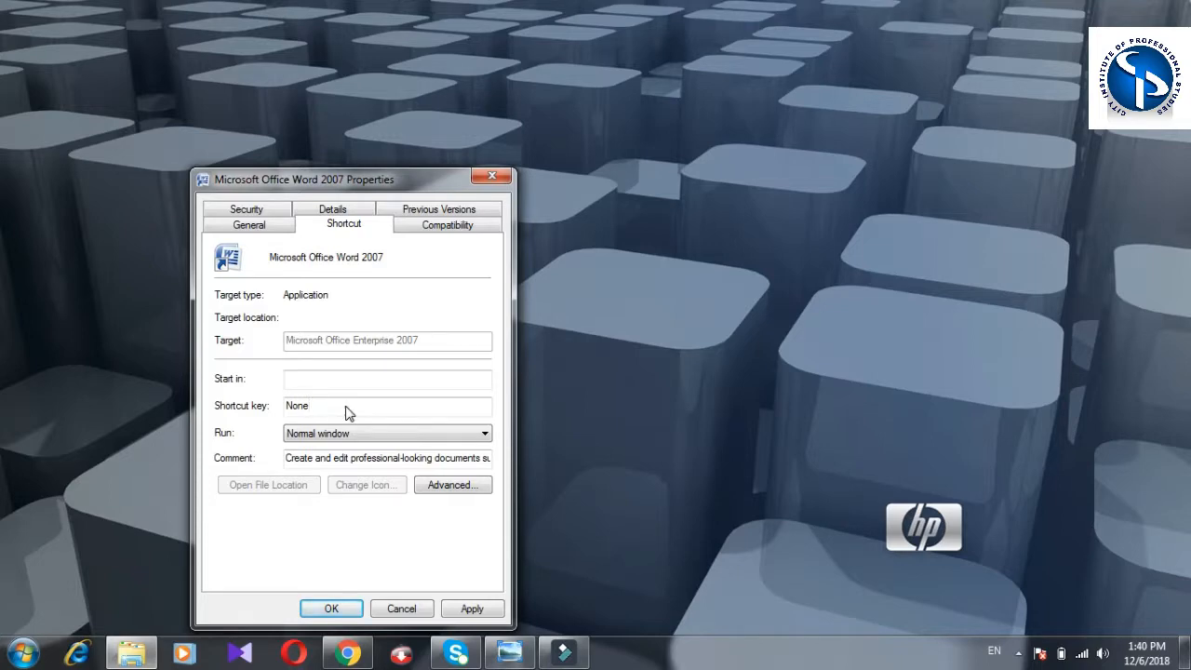
{"action": "key", "text": "ctrl+alt+w"}
{"action": "left_click", "coordinate": [462, 610]}
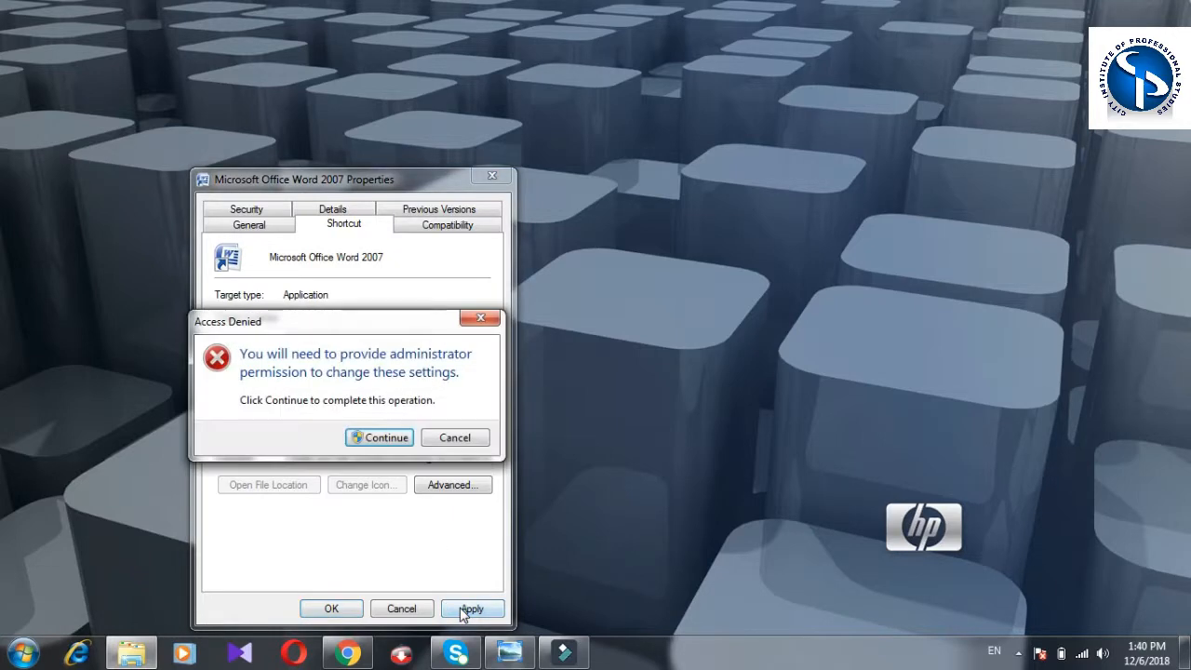
{"action": "left_click", "coordinate": [382, 441]}
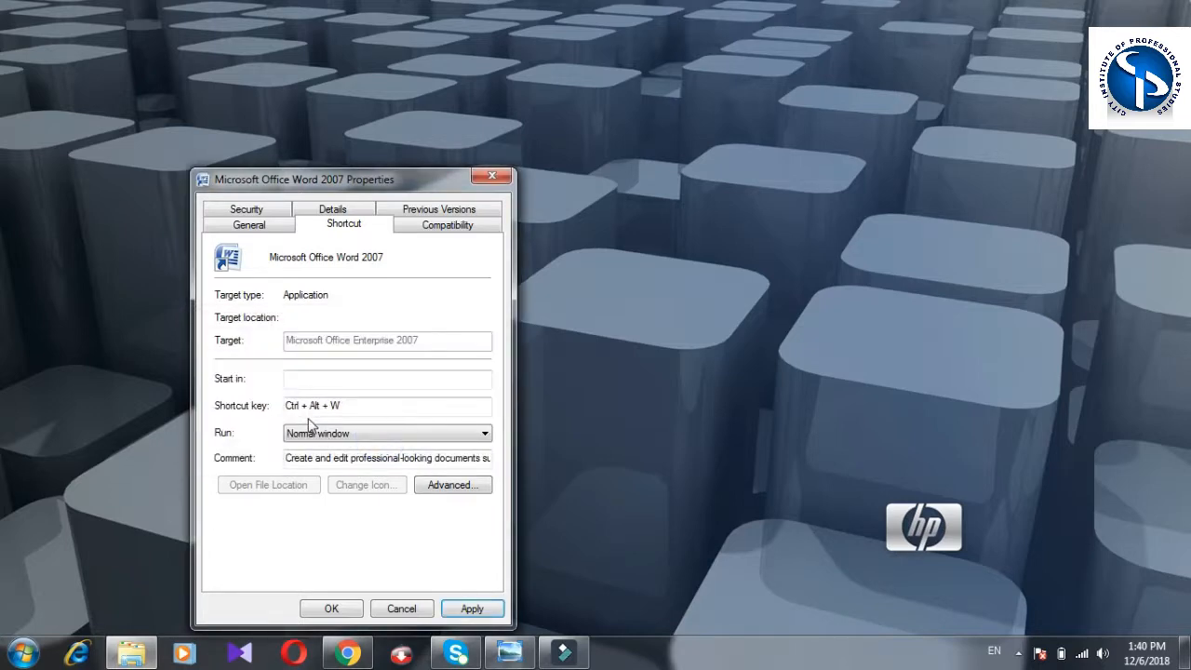
{"action": "left_click", "coordinate": [331, 609]}
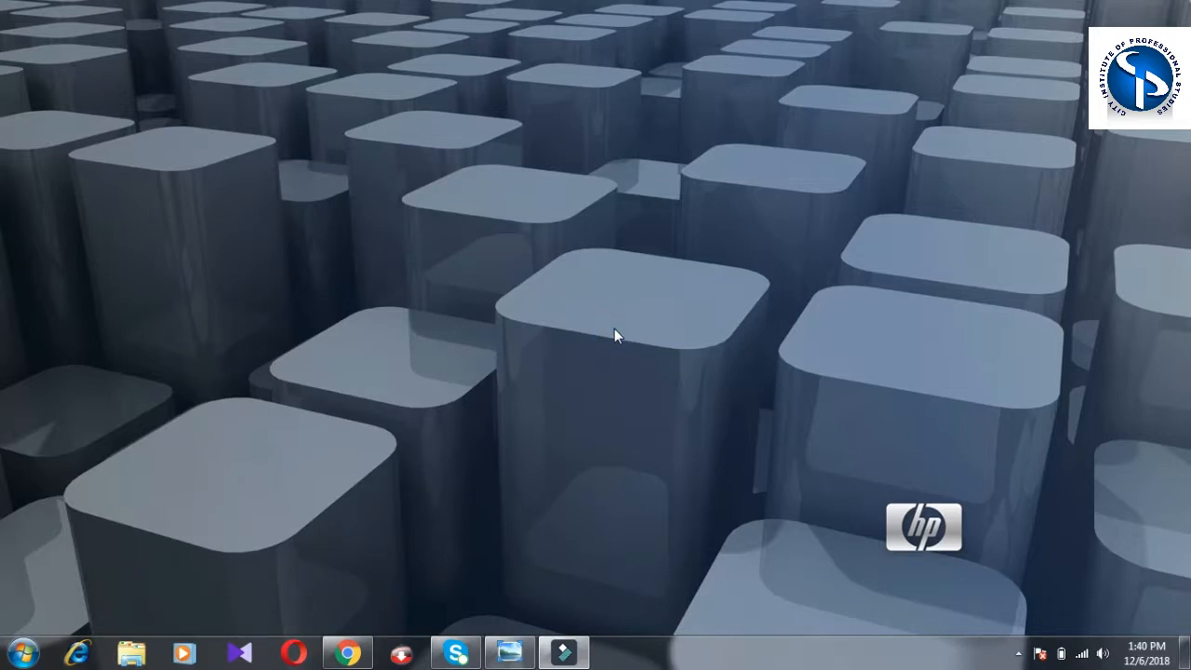
Start Word with its assigned shortcut key and close the blank document window
{"action": "key", "text": "ctrl+alt+w"}
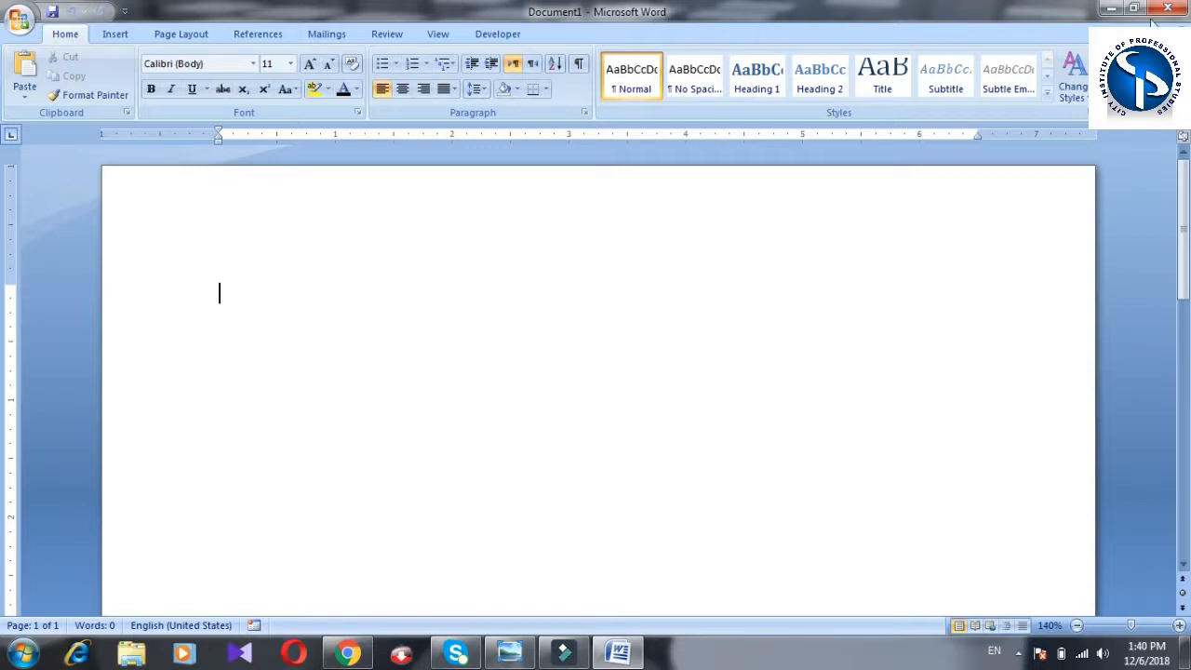
{"action": "left_click", "coordinate": [1170, 9]}
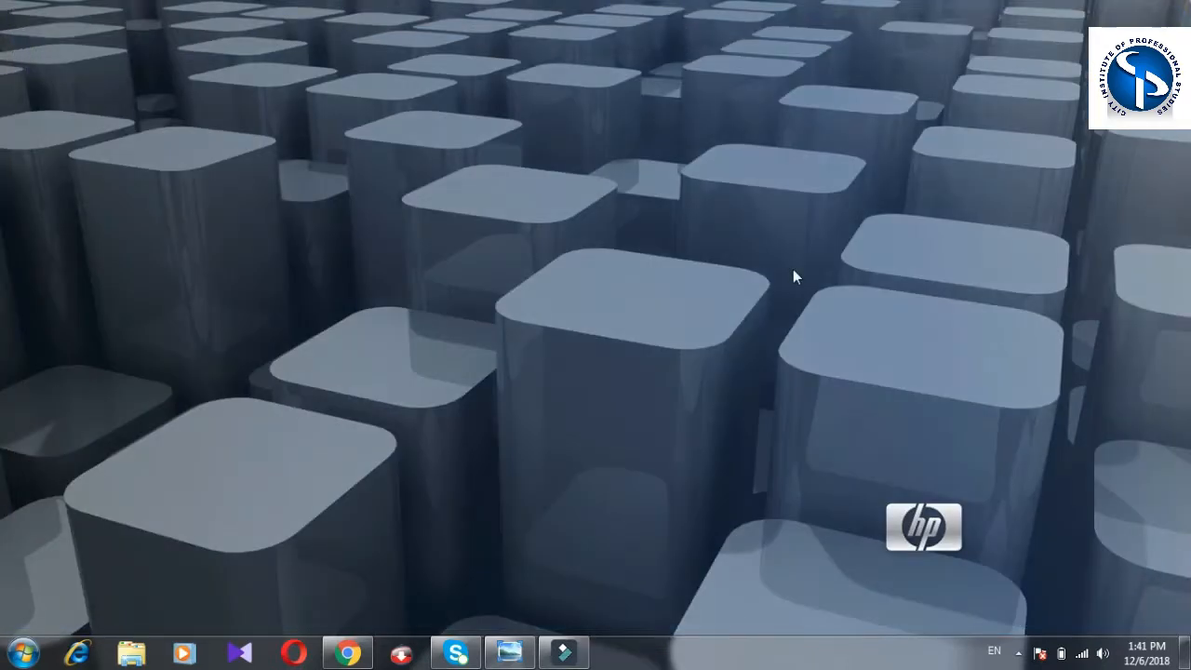
{"action": "key", "text": "super"}
{"action": "type", "text": "winword"}
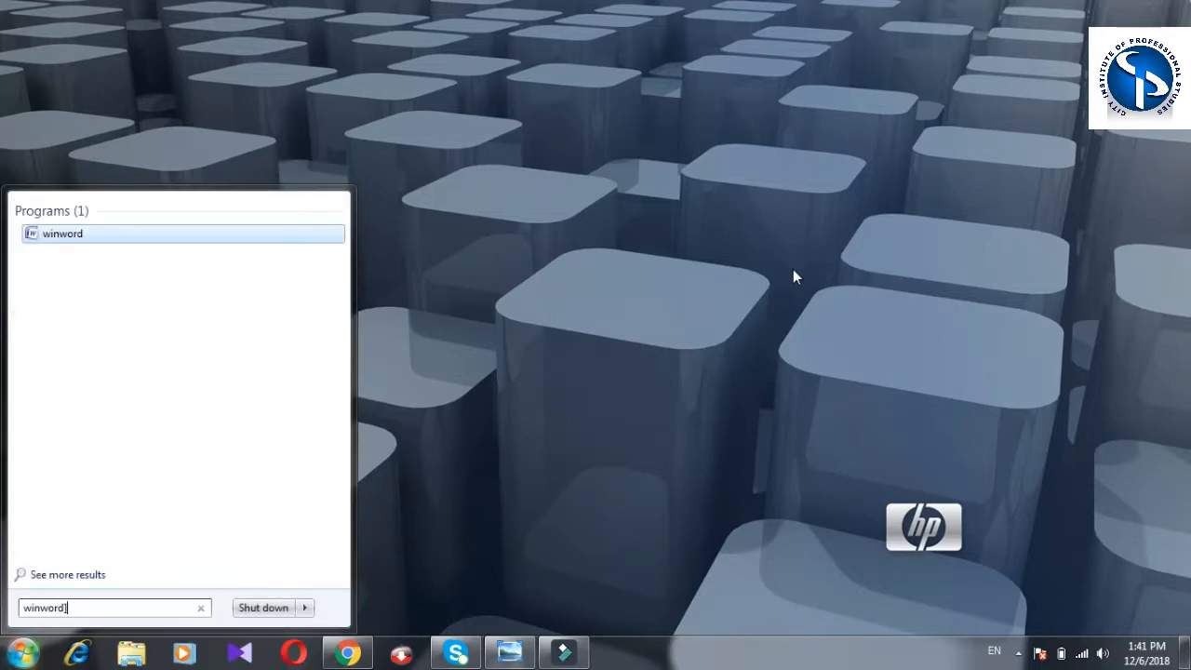
{"action": "key", "text": "Return"}
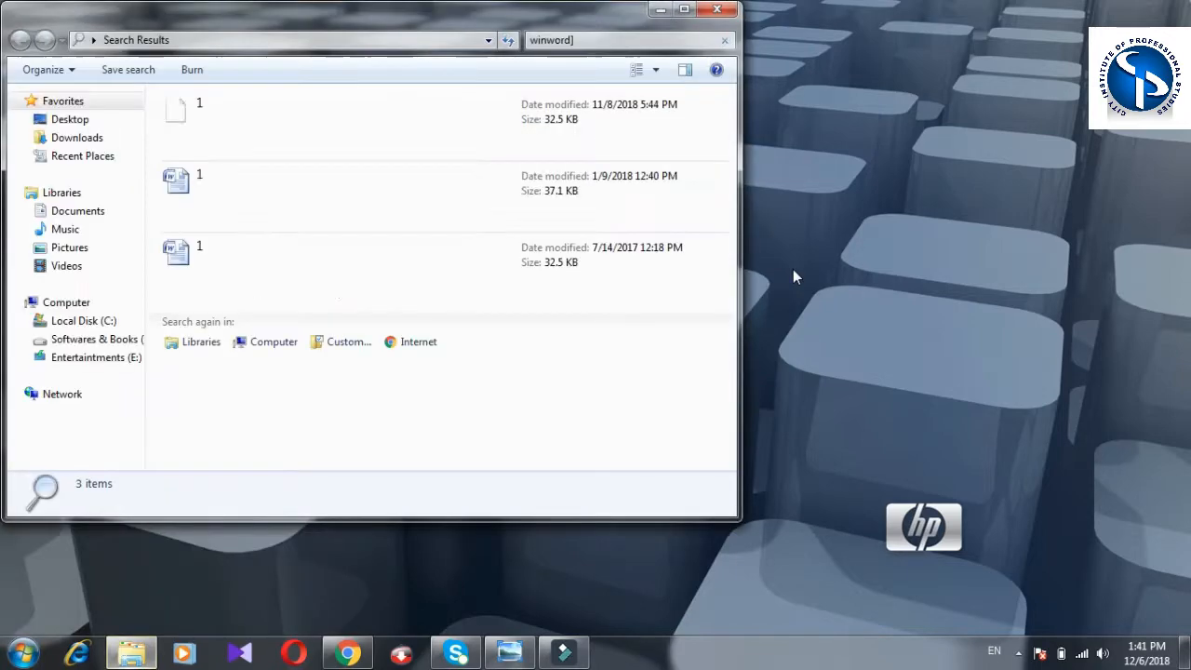
{"action": "left_click", "coordinate": [718, 10]}
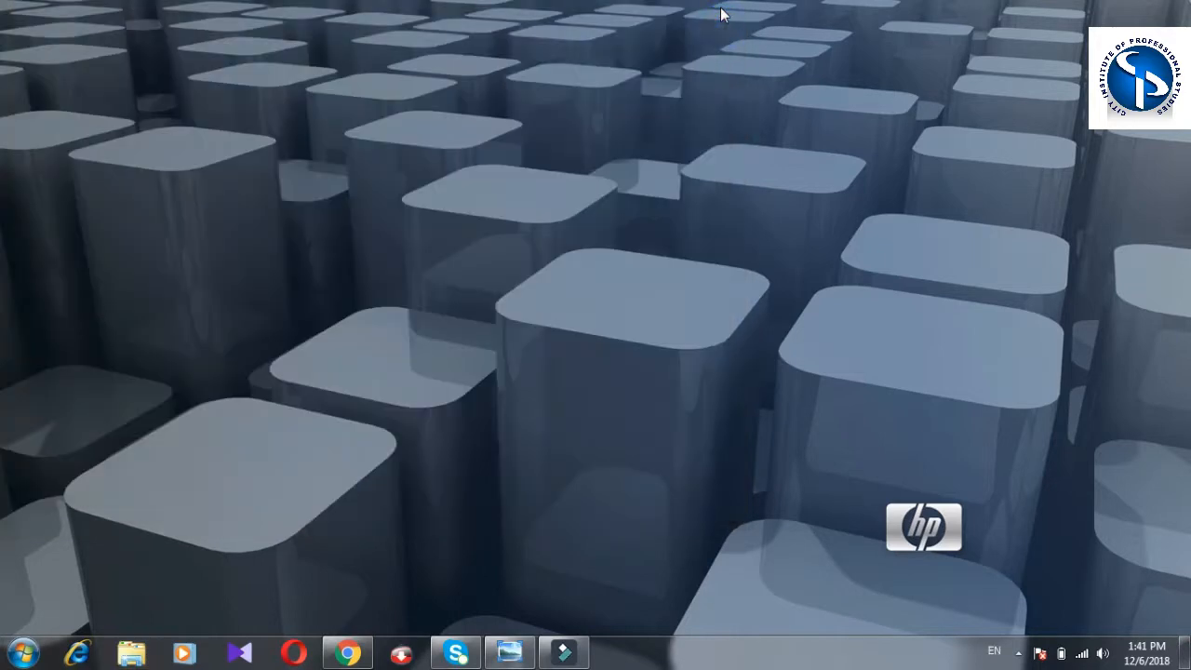
{"action": "key", "text": "super"}
{"action": "type", "text": "winw"}
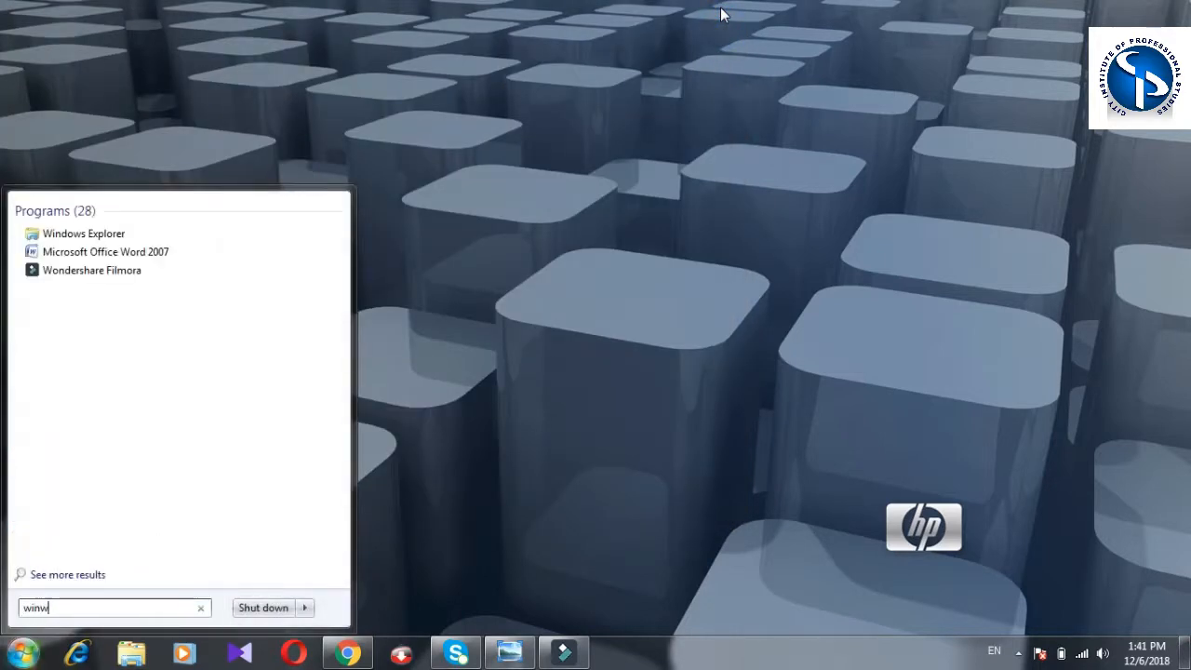
{"action": "type", "text": "ord"}
{"action": "key", "text": "Return"}
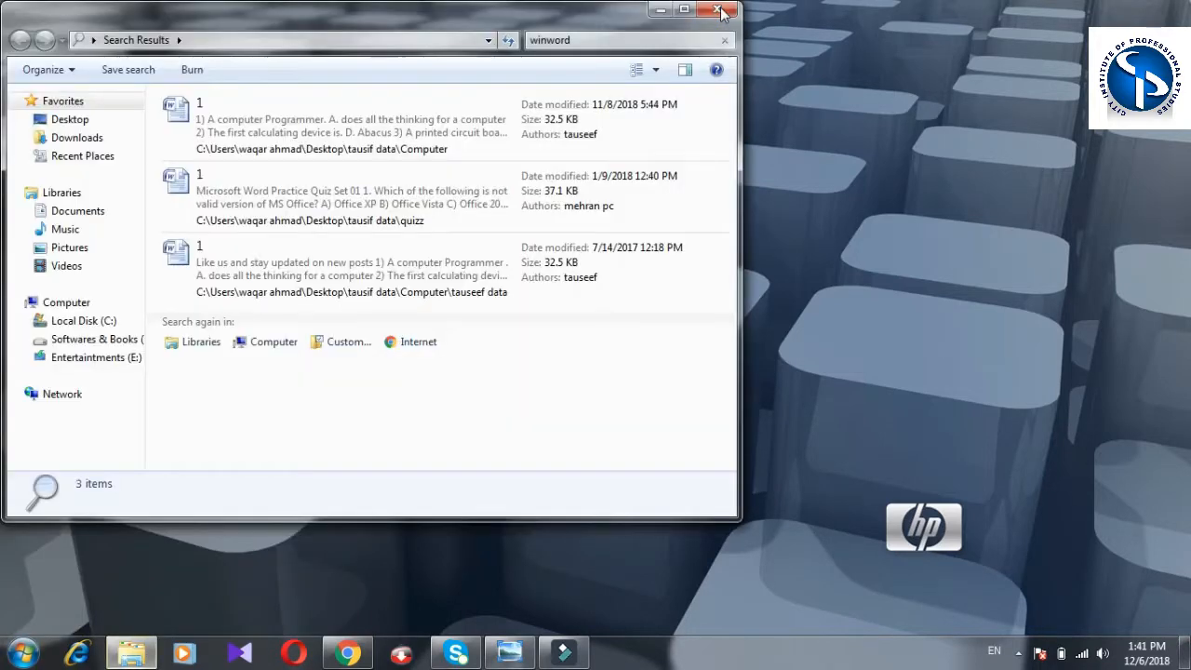
{"action": "left_click", "coordinate": [718, 9]}
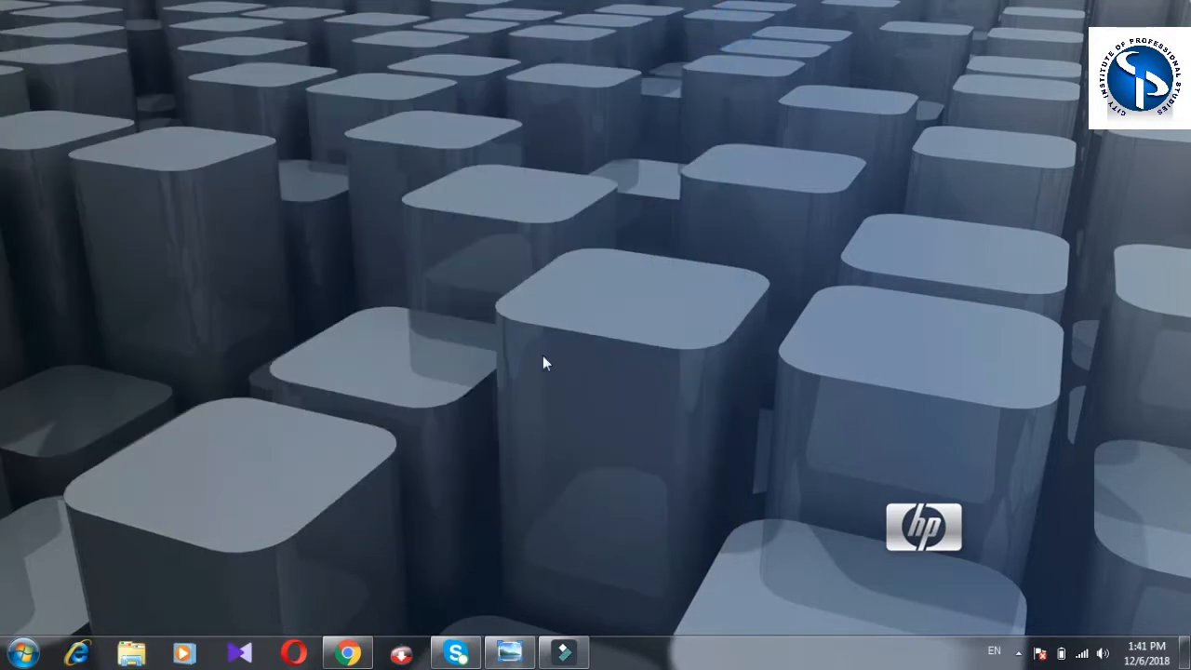
Search the programs for "winword" and launch the matching Word program
{"action": "key", "text": "super"}
{"action": "type", "text": "winw"}
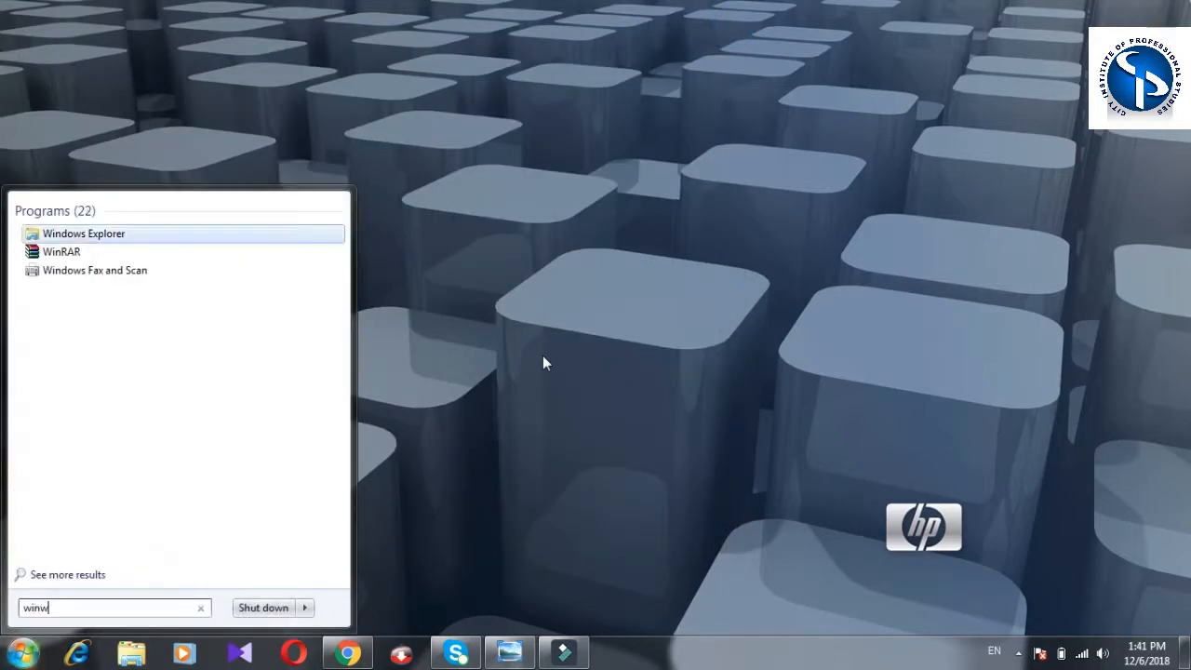
{"action": "type", "text": "ord"}
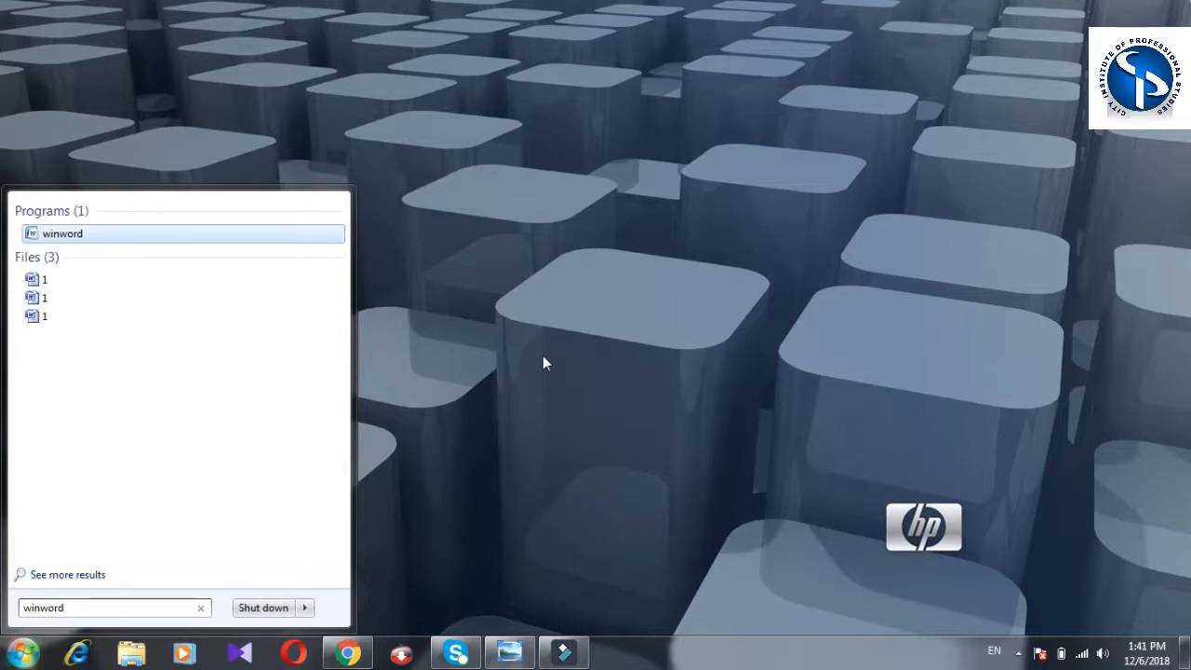
{"action": "left_click", "coordinate": [76, 235]}
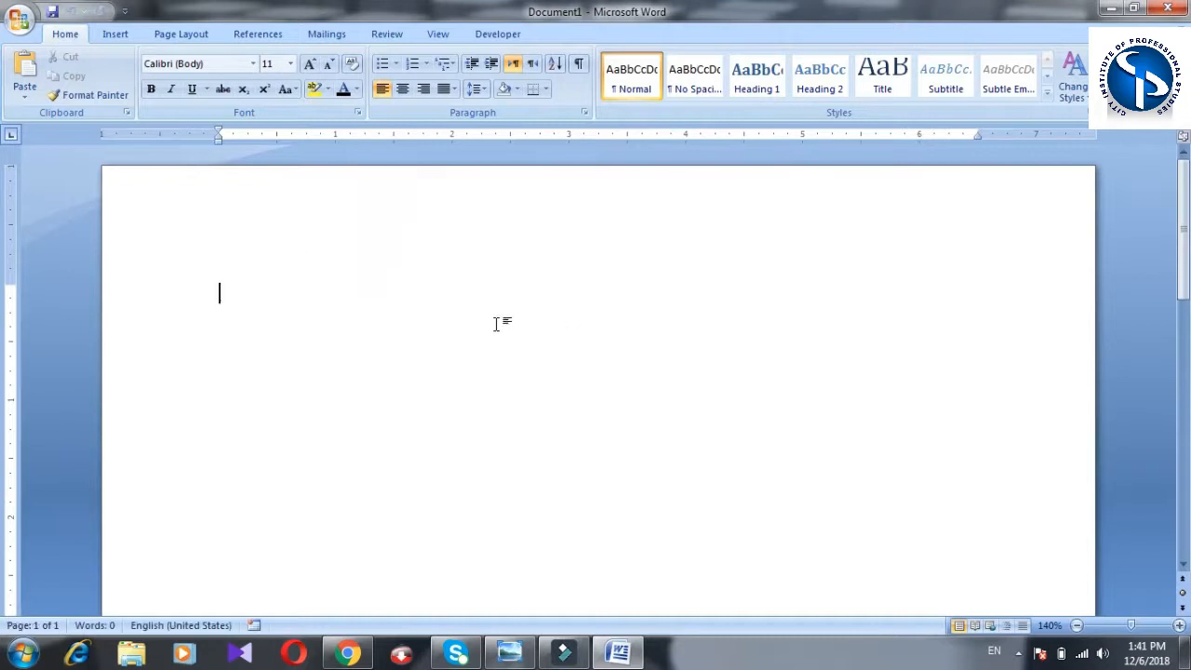
Exit Word completely from the blank document using the Exit Word command
{"action": "left_click", "coordinate": [19, 28]}
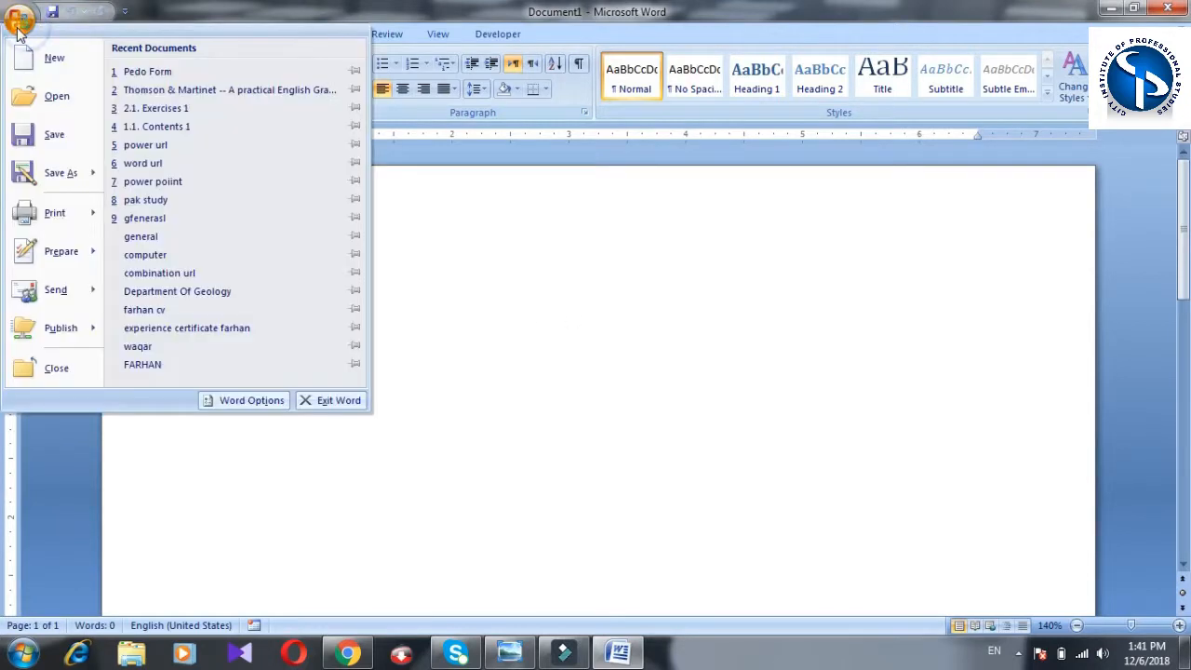
{"action": "mouse_move", "coordinate": [89, 228]}
{"action": "left_click", "coordinate": [336, 407]}
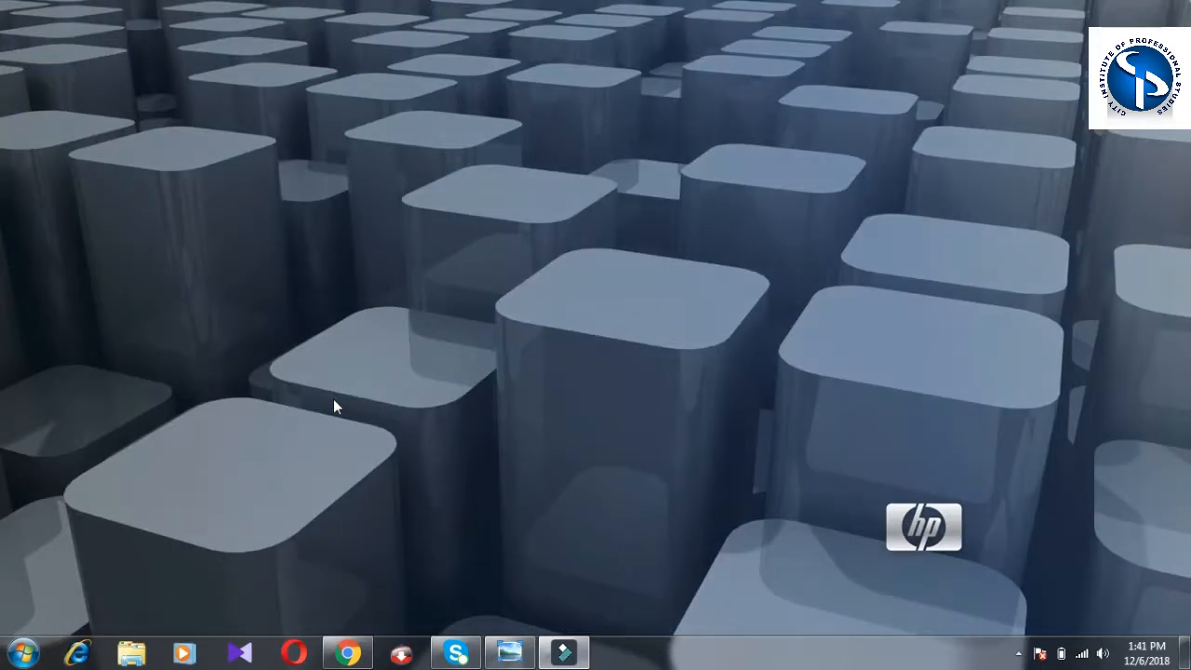
Start Word by searching the programs for "winword", and close the blank document window
{"action": "key", "text": "super"}
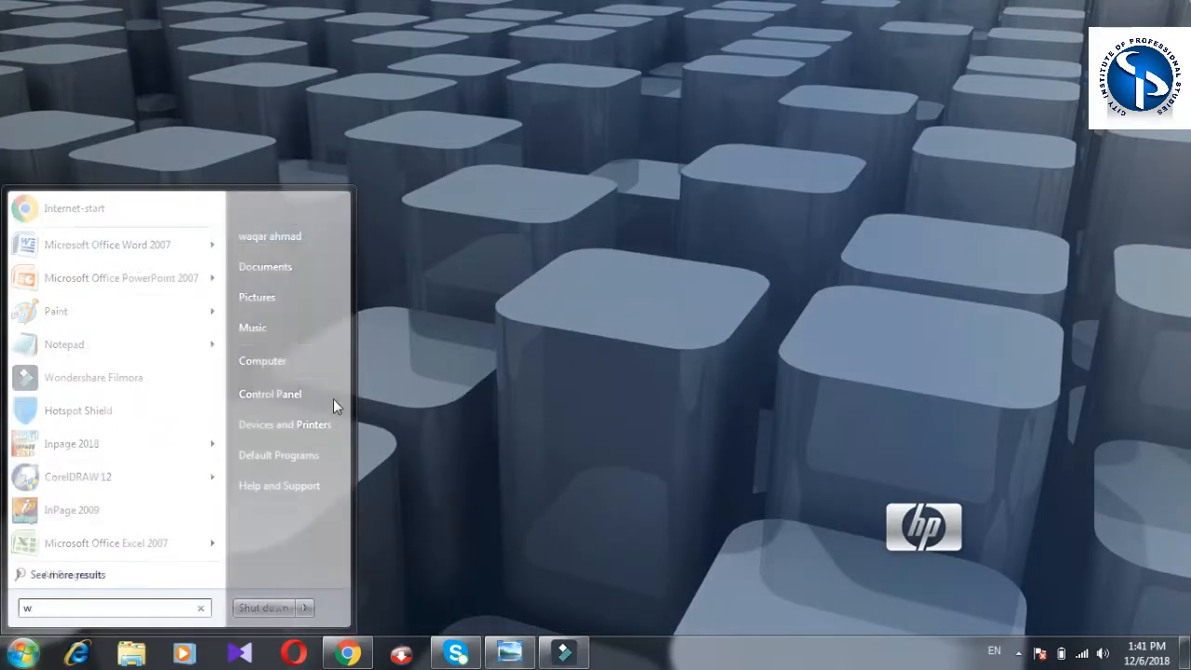
{"action": "type", "text": "winword"}
{"action": "key", "text": "Return"}
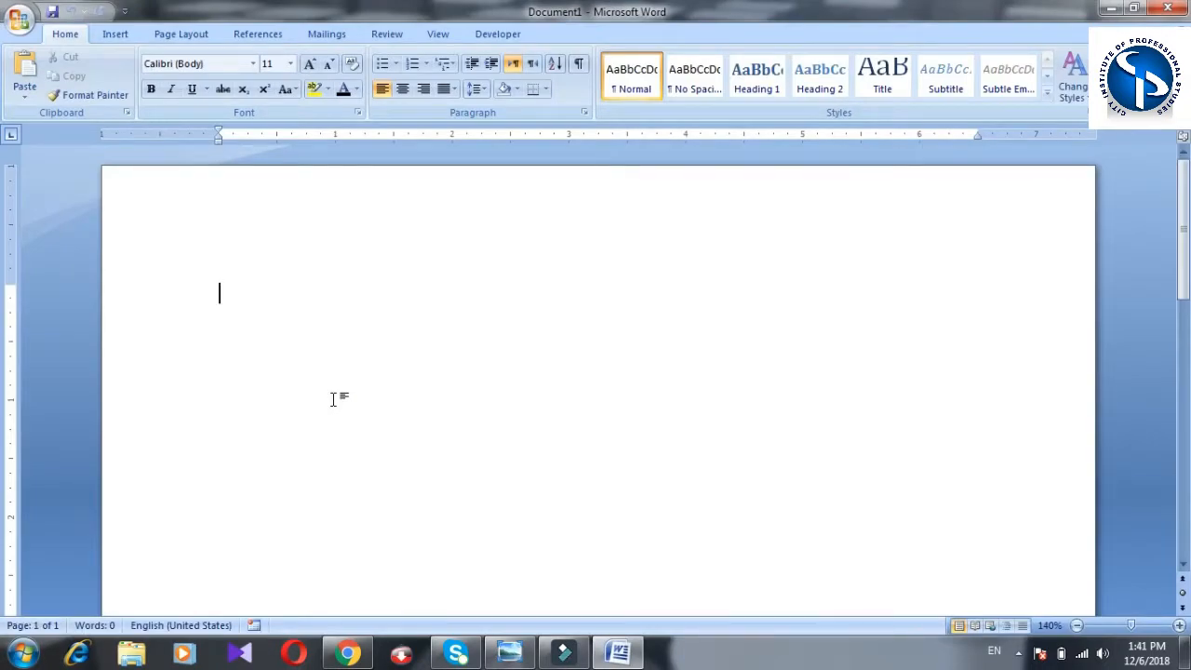
{"action": "key", "text": "alt"}
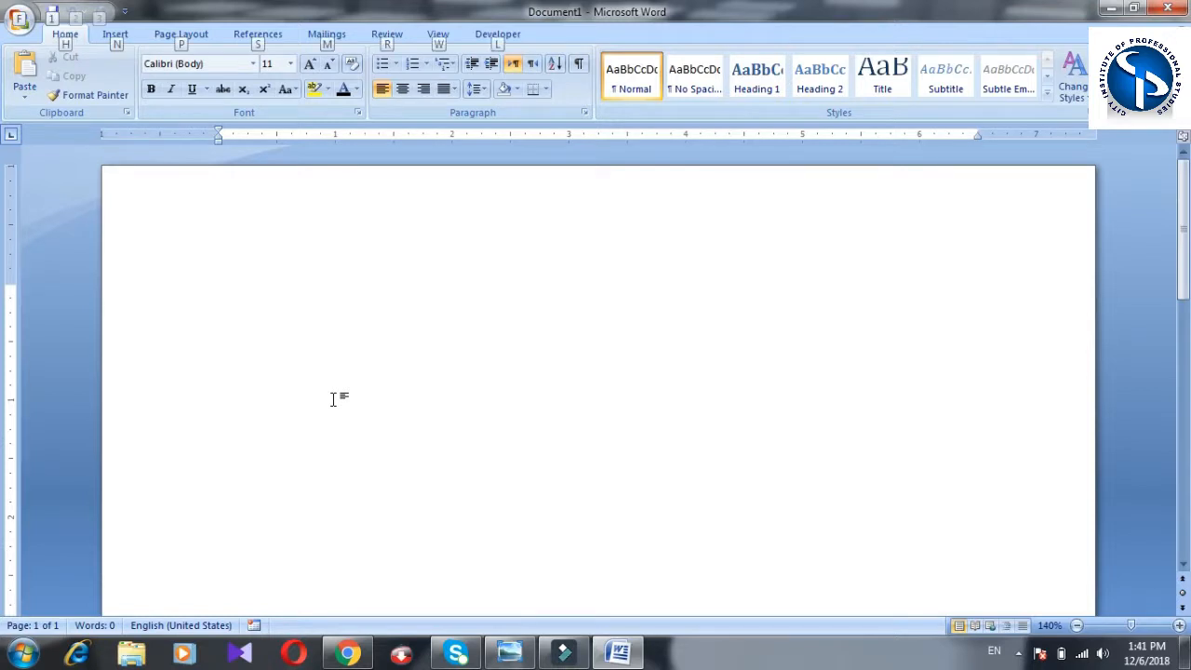
{"action": "key", "text": "alt+F4"}
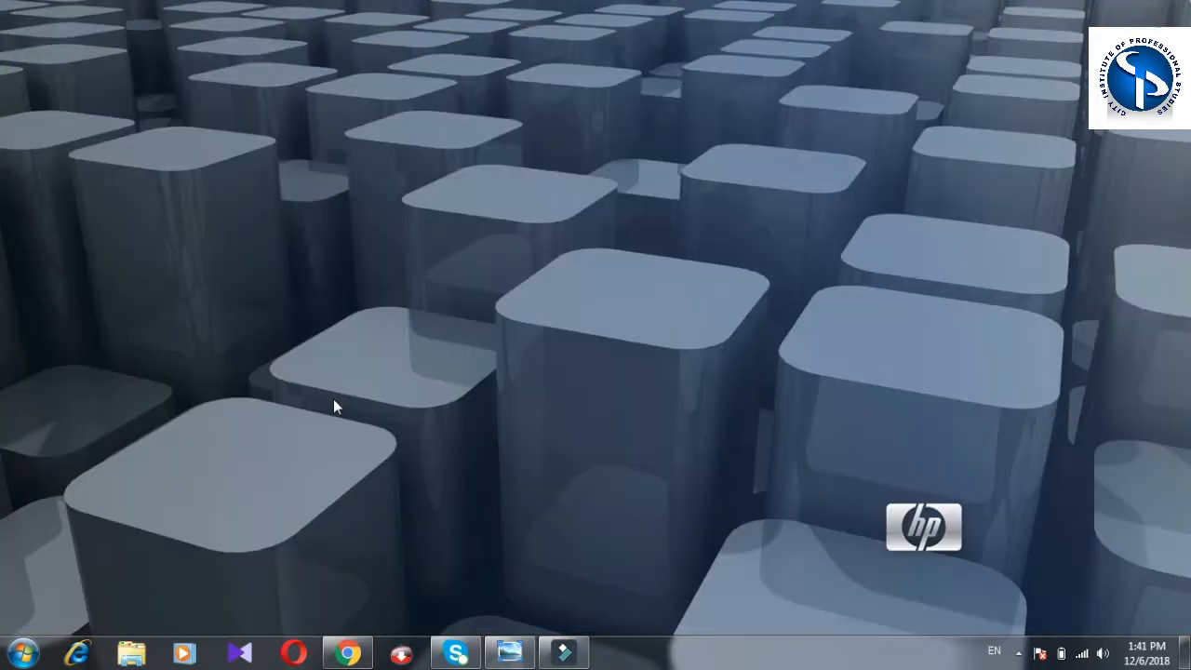
Launch Word once more through a program search for "winword"
{"action": "key", "text": "super"}
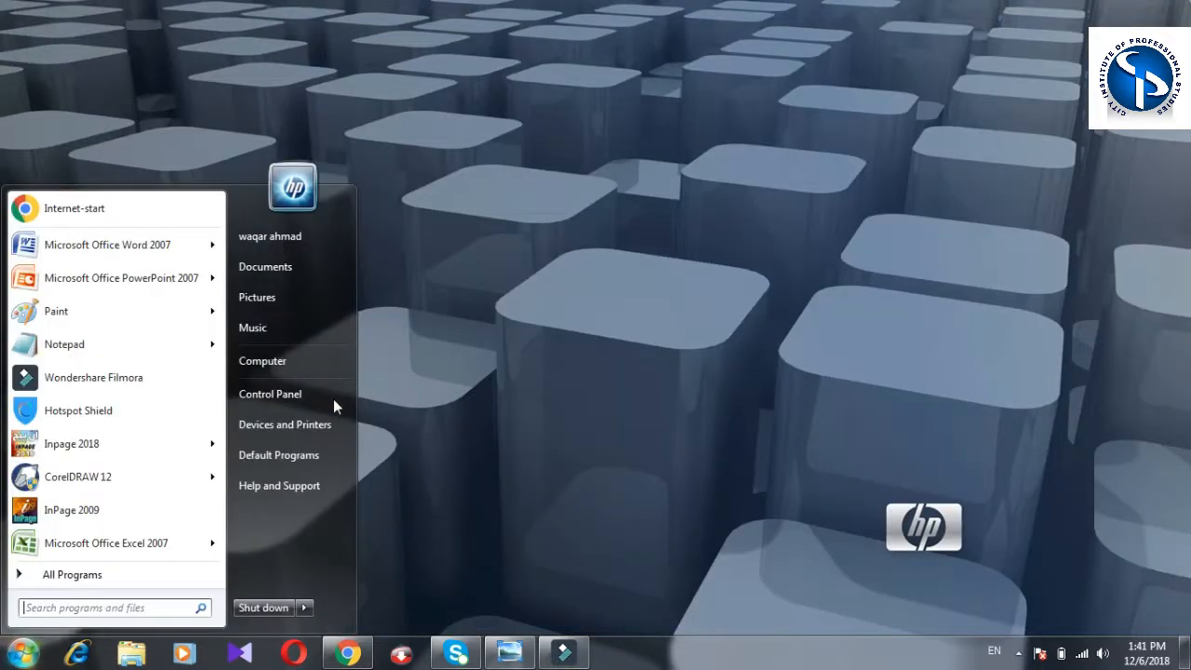
{"action": "type", "text": "winword"}
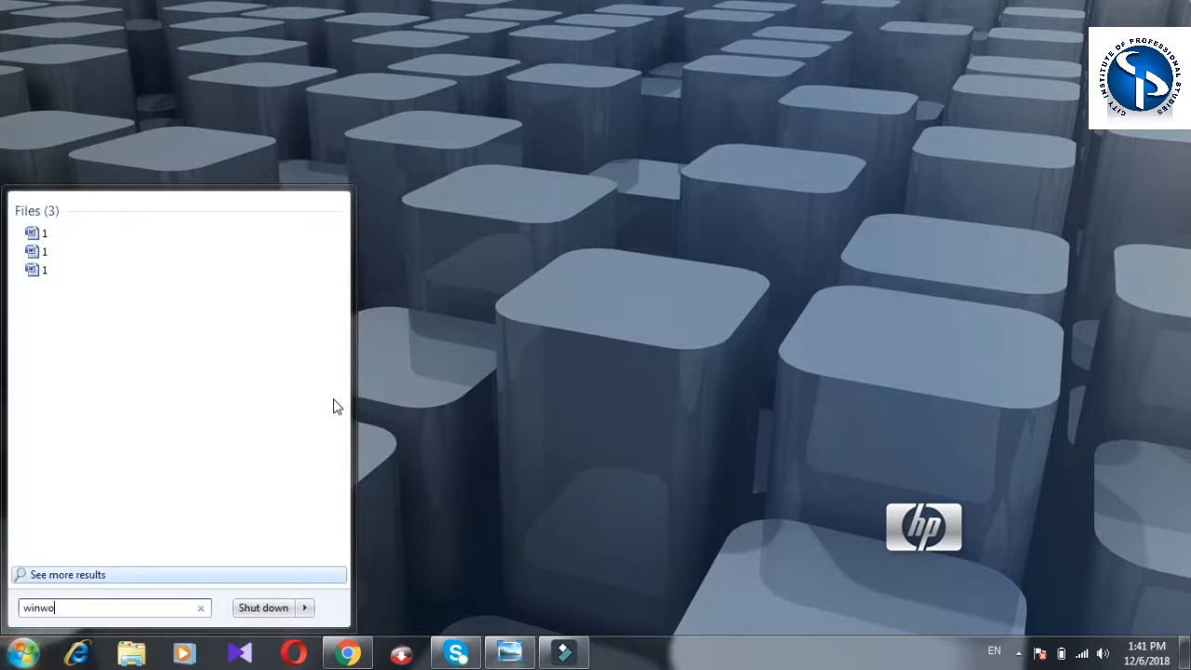
{"action": "key", "text": "Return"}
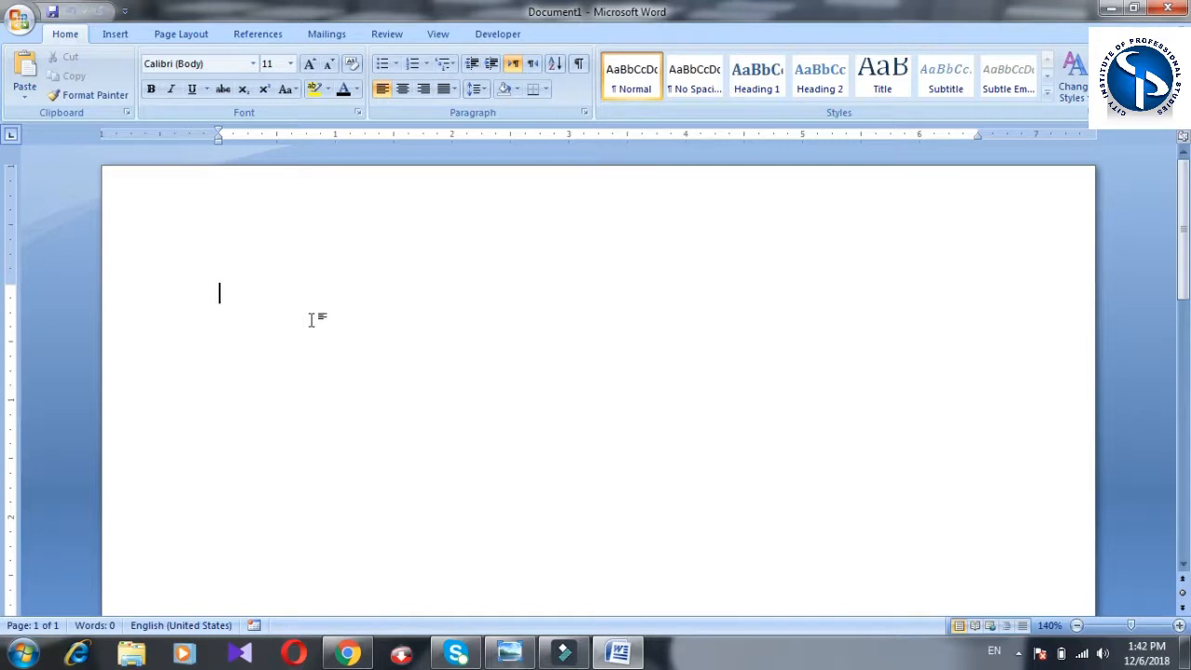
Generate the default sample paragraphs in the blank document with the =rand() function
{"action": "type", "text": "="}
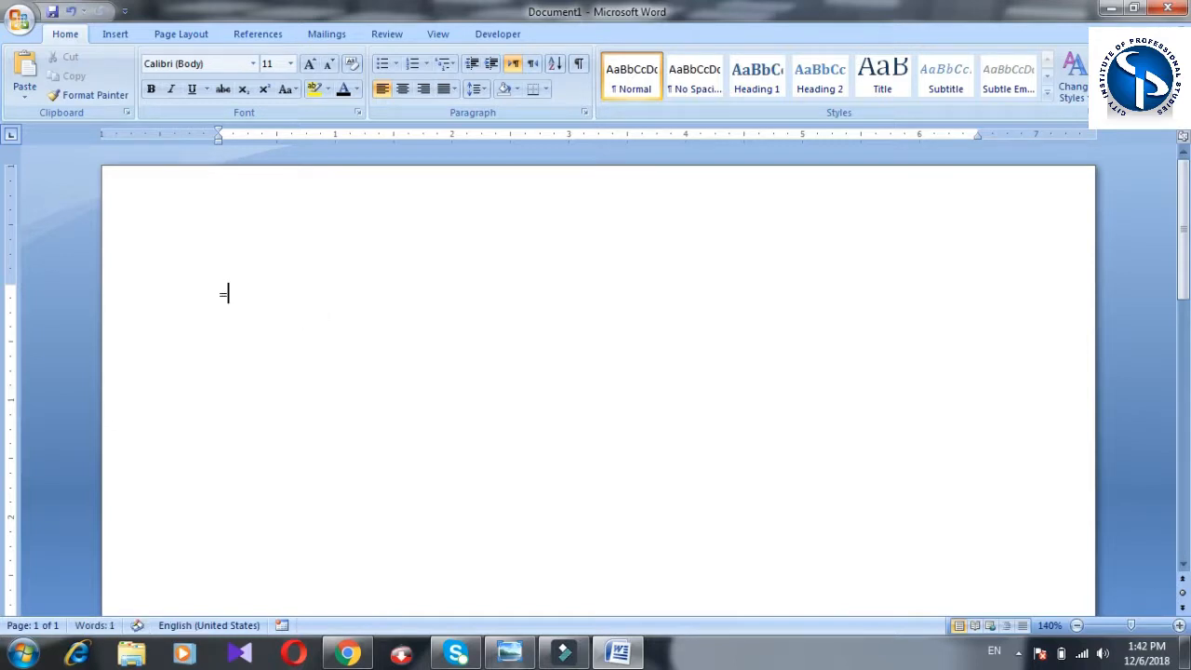
{"action": "key", "text": "BackSpace"}
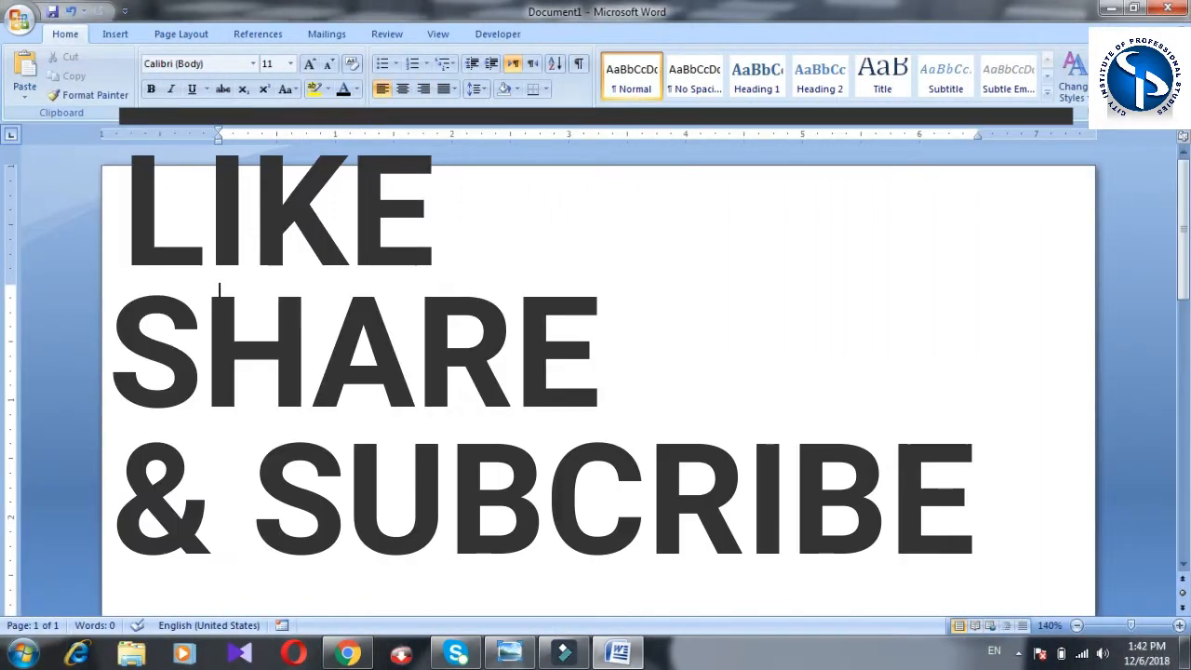
{"action": "type", "text": "=rand"}
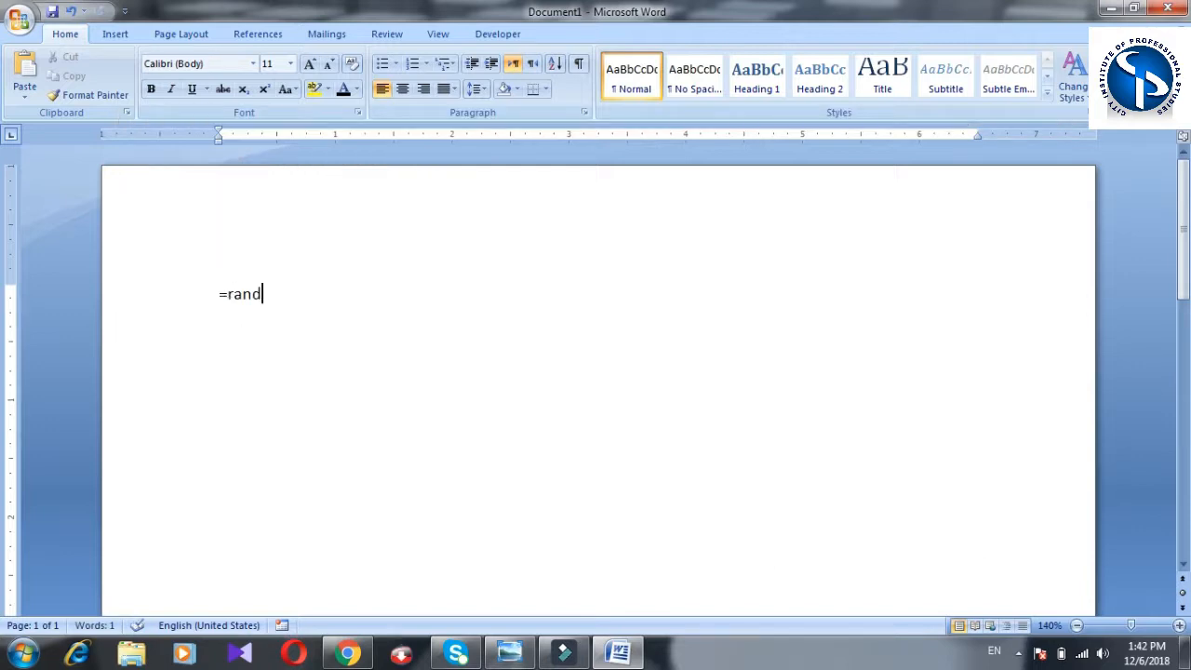
{"action": "type", "text": "()"}
{"action": "key", "text": "Return"}
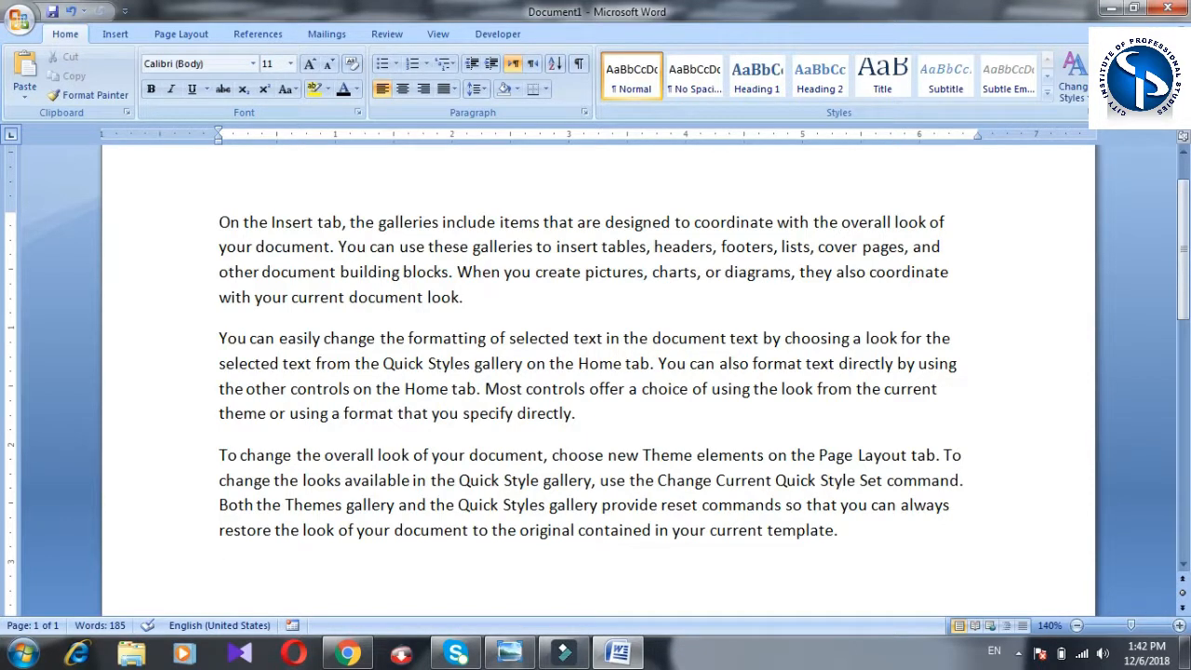
Add five more sample paragraphs below the existing text with =rand(5), and return to the start of the document
{"action": "type", "text": "=rand("}
{"action": "type", "text": "5)"}
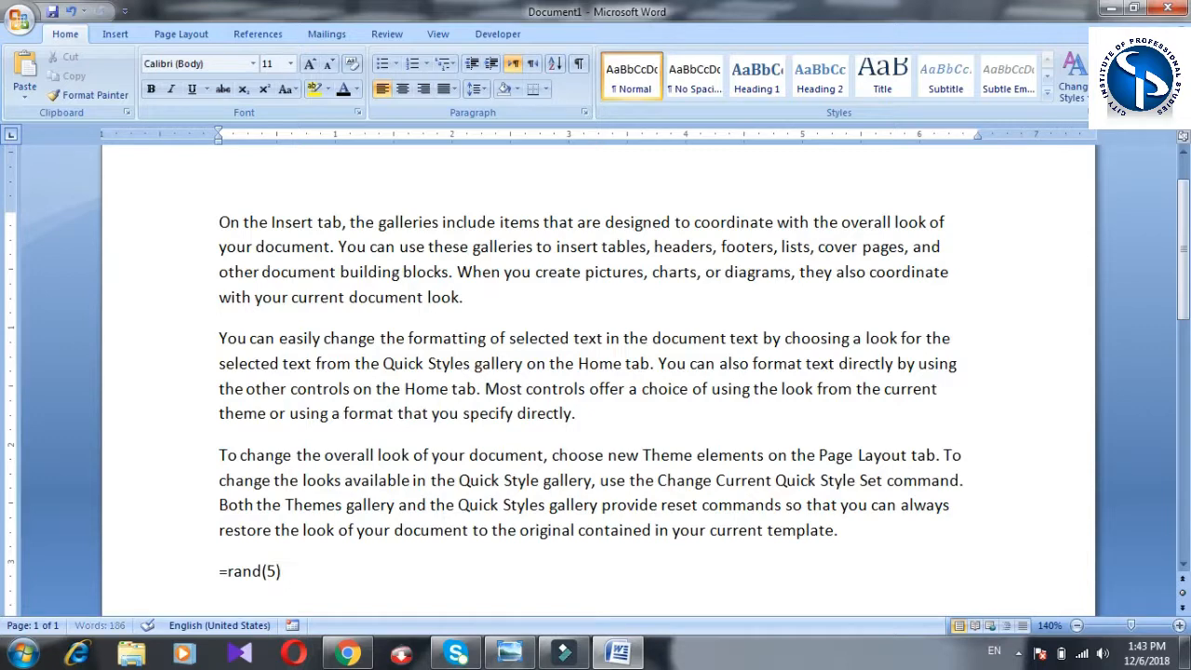
{"action": "key", "text": "Return"}
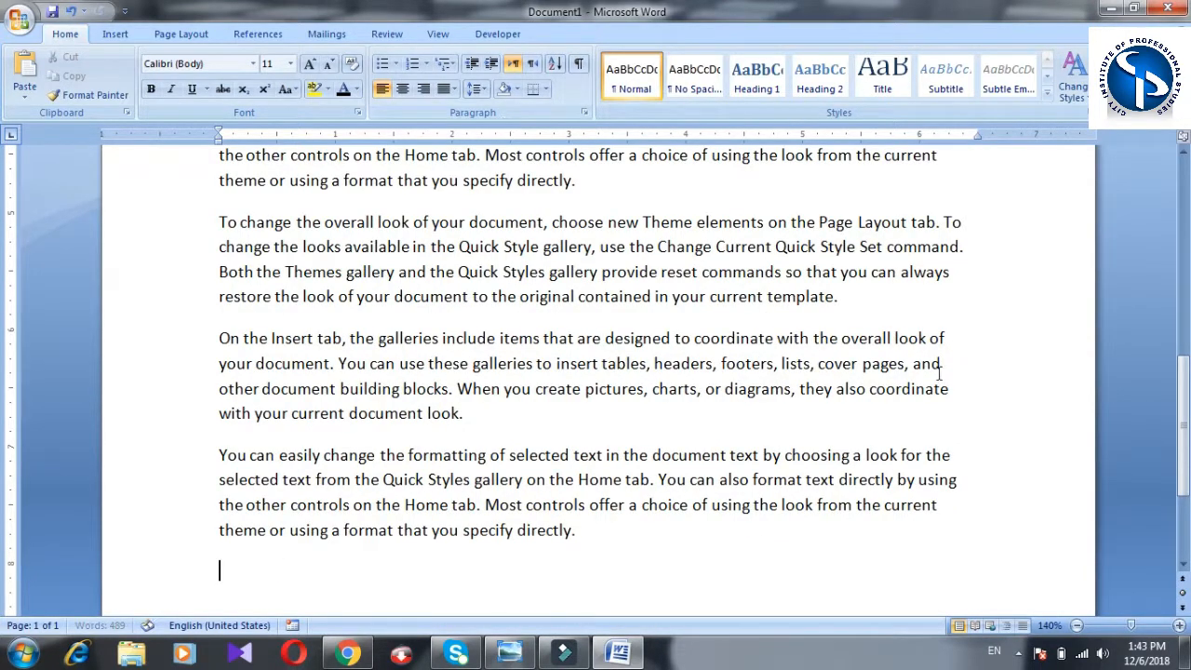
{"action": "mouse_move", "coordinate": [1184, 418]}
{"action": "left_mouse_down"}
{"action": "mouse_move", "coordinate": [1184, 318]}
{"action": "mouse_move", "coordinate": [1189, 424]}
{"action": "left_mouse_up"}
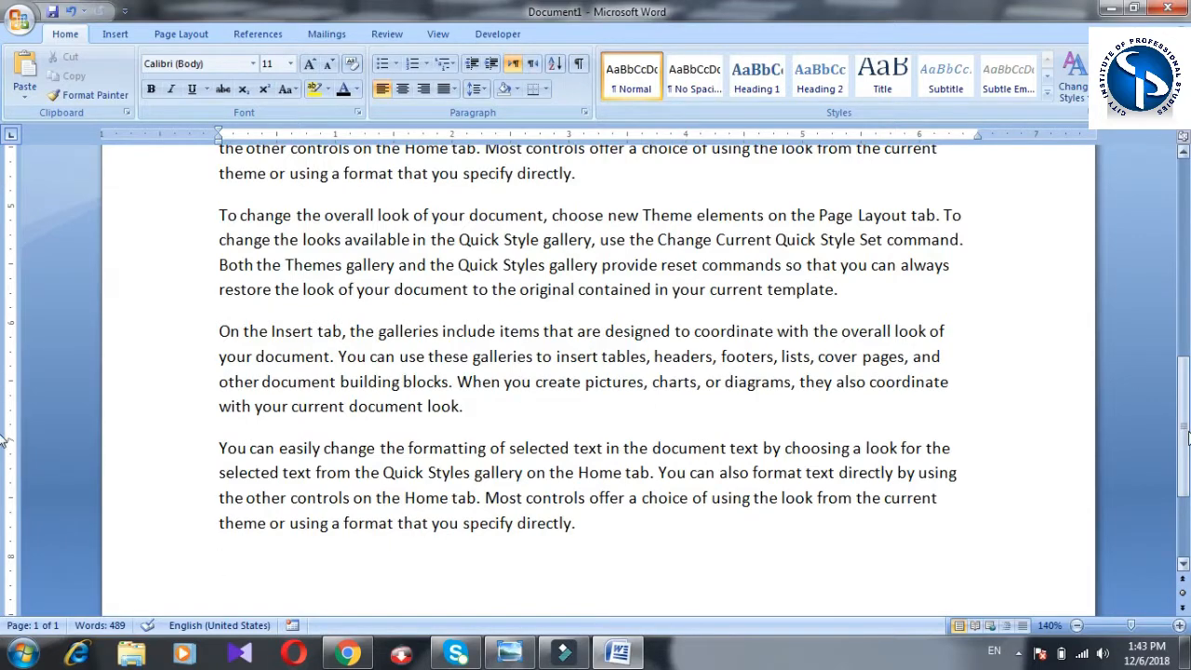
{"action": "left_click_drag", "start_coordinate": [1188, 433], "coordinate": [1175, 224]}
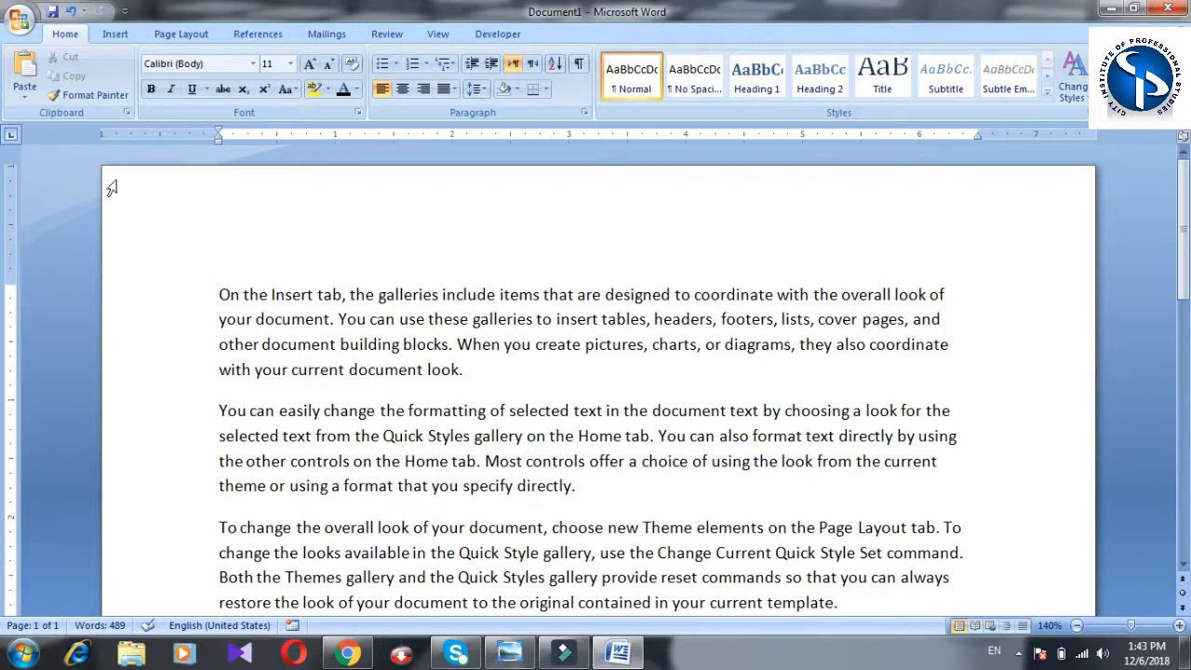
Start saving the document and enter "1 st class" as its file name
{"action": "left_click", "coordinate": [18, 26]}
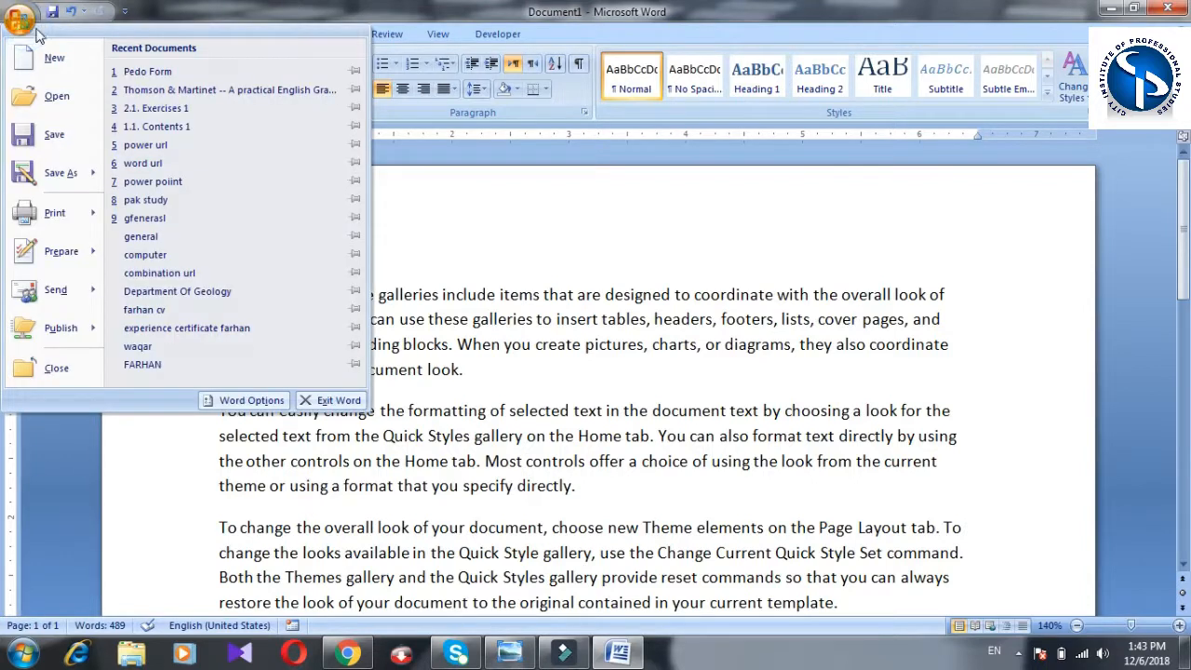
{"action": "left_click", "coordinate": [53, 140]}
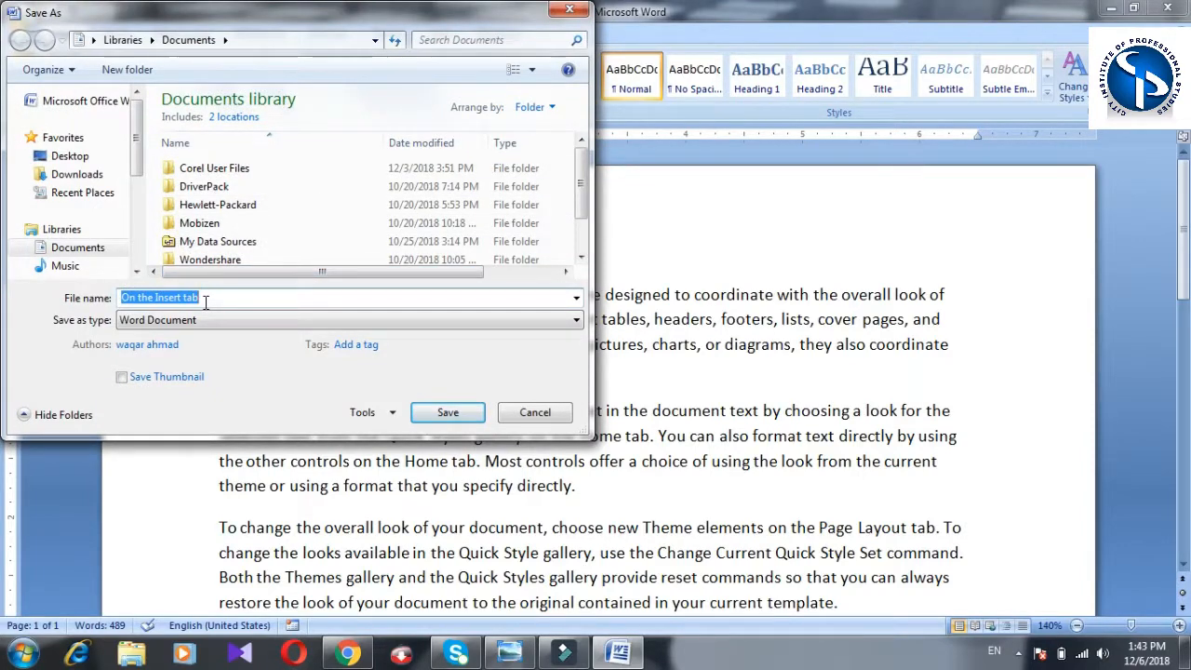
{"action": "type", "text": "Al"}
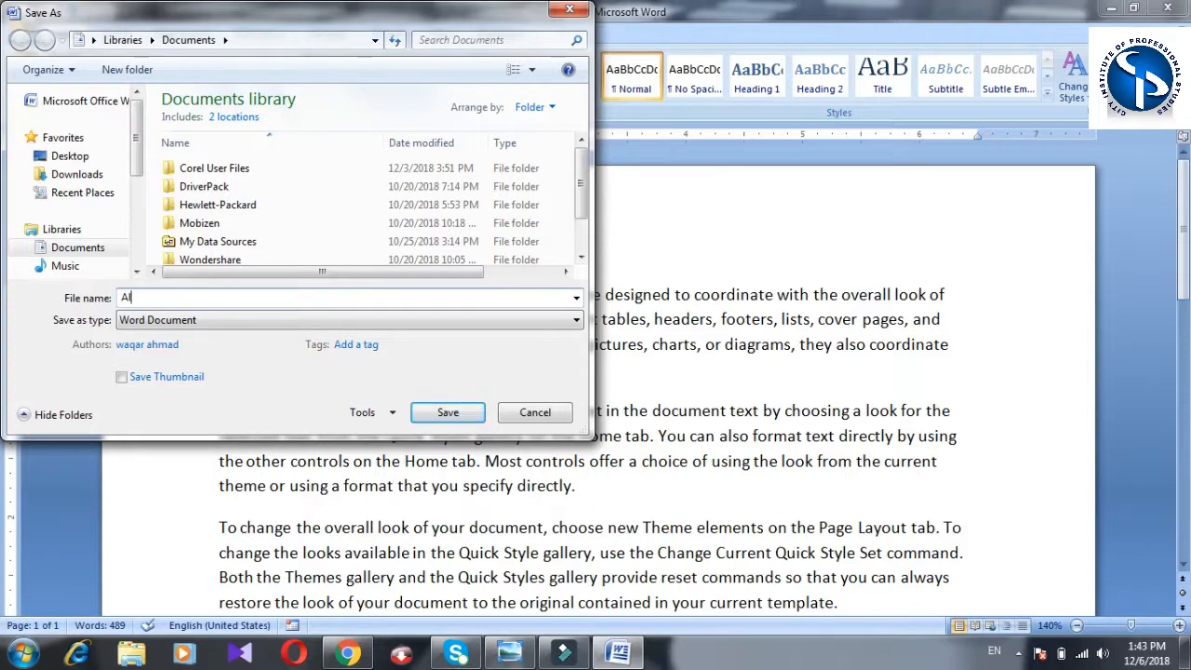
{"action": "key", "text": "BackSpace"}
{"action": "key", "text": "BackSpace"}
{"action": "type", "text": "1 st class"}
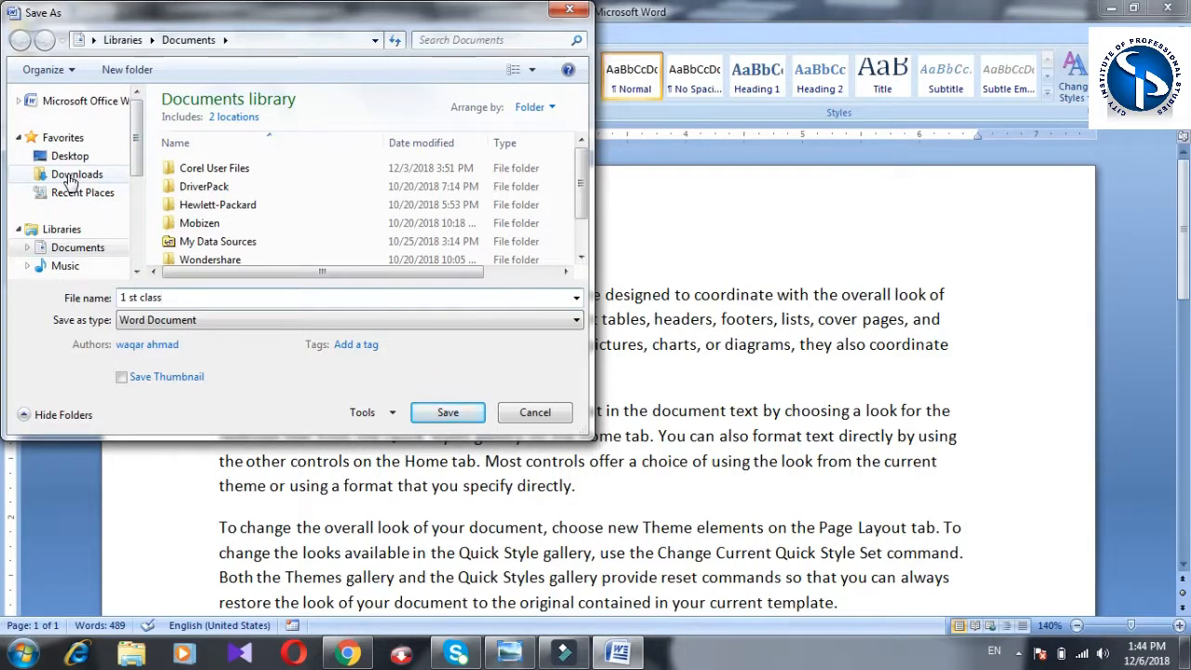
Browse to the Adds folder on the Softwares & Books (D:) drive as a possible save location
{"action": "left_click", "coordinate": [64, 252]}
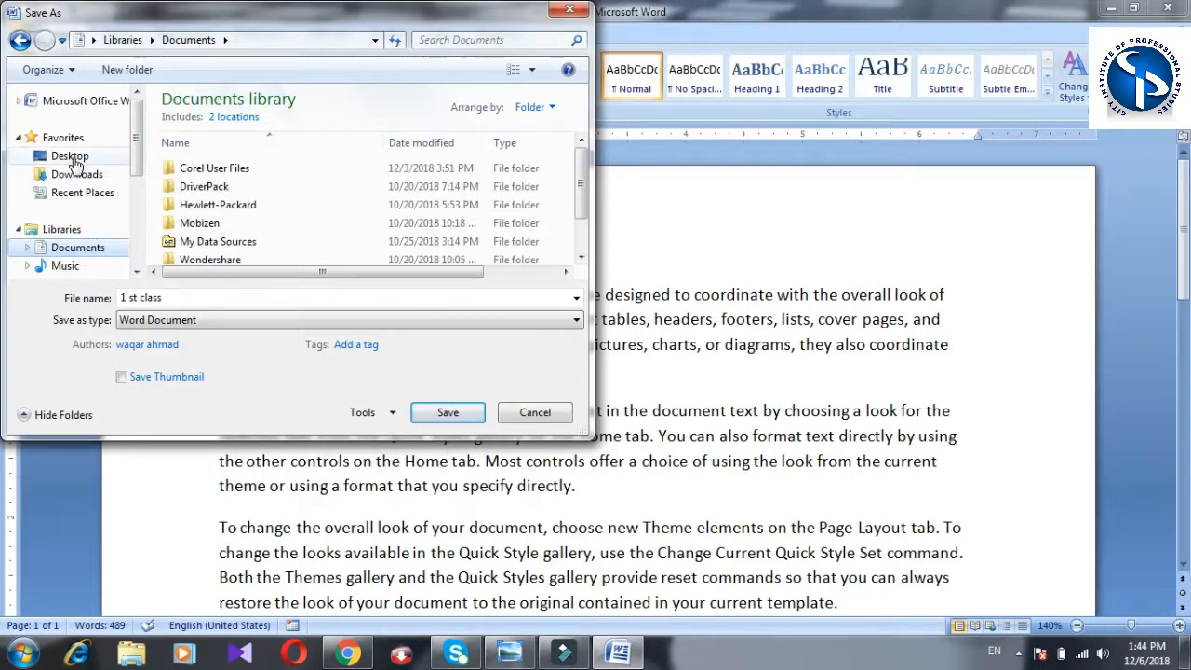
{"action": "left_click_drag", "start_coordinate": [140, 166], "coordinate": [140, 233]}
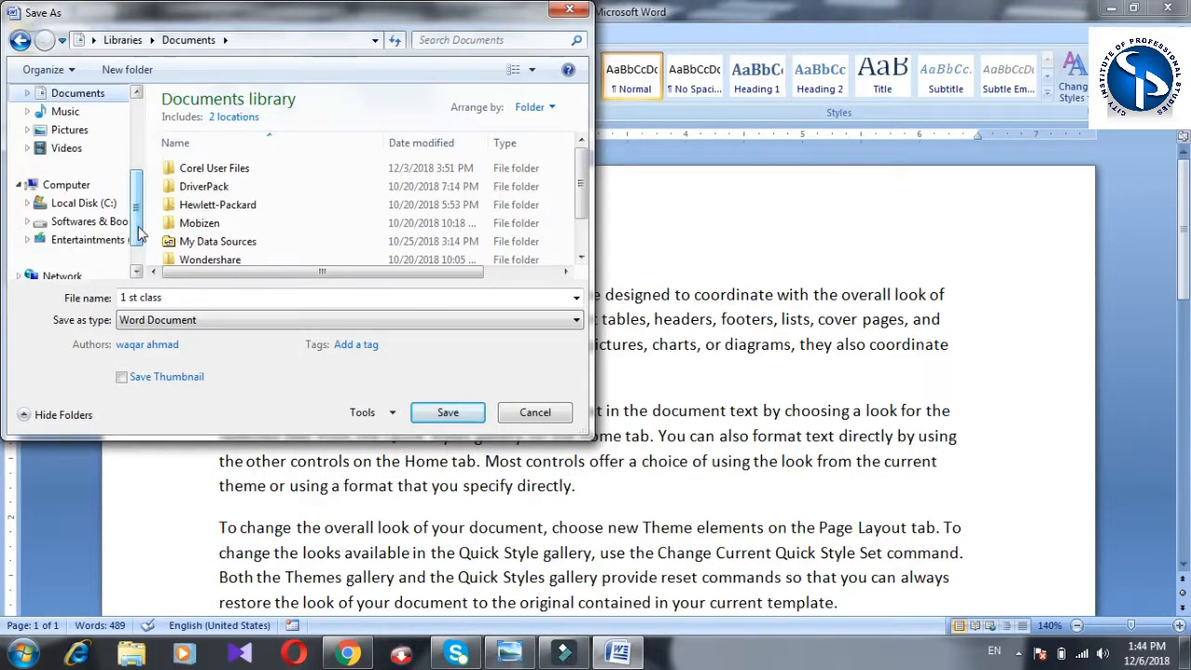
{"action": "left_click", "coordinate": [67, 223]}
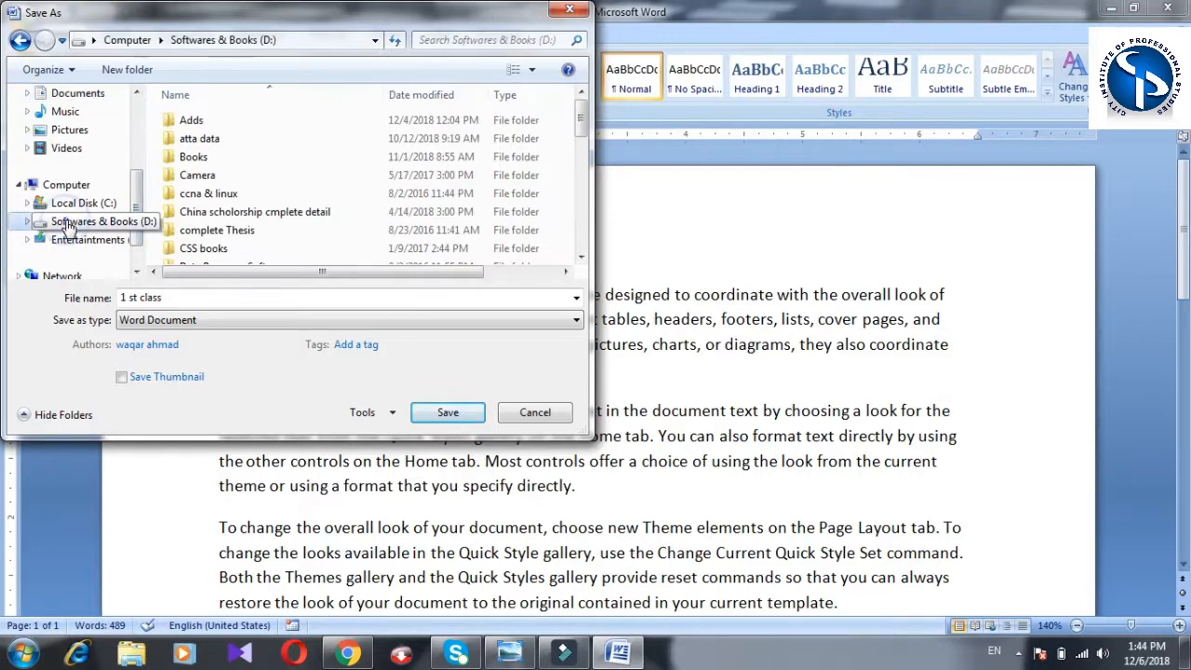
{"action": "double_click", "coordinate": [192, 122]}
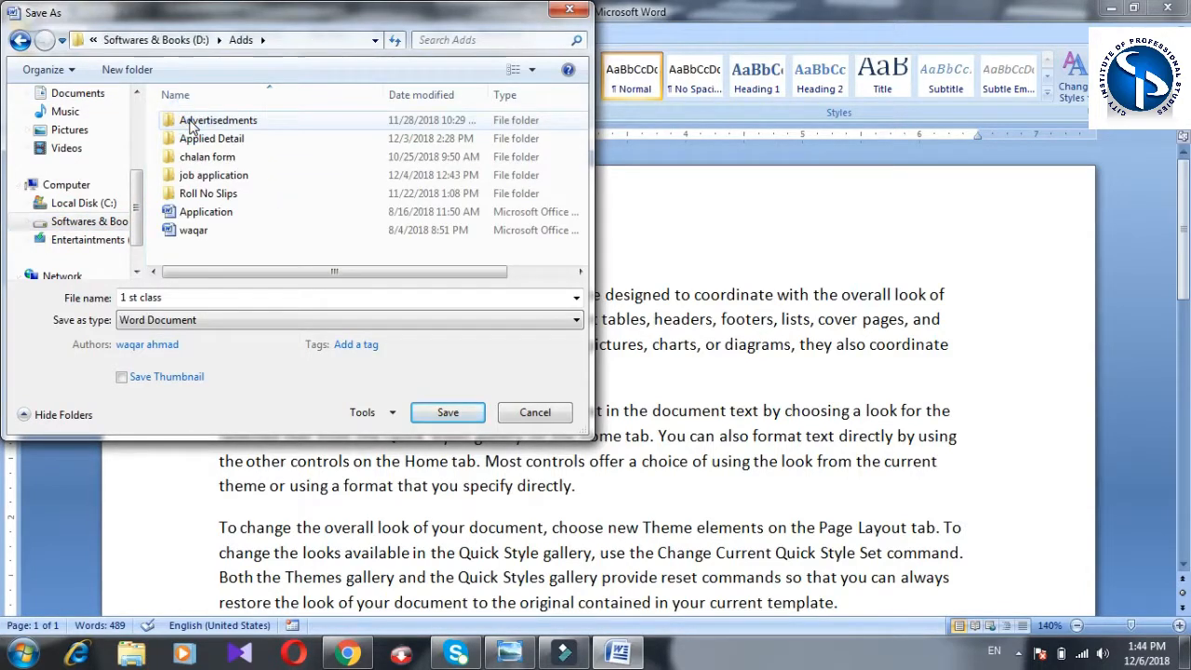
{"action": "left_click_drag", "start_coordinate": [136, 208], "coordinate": [136, 181]}
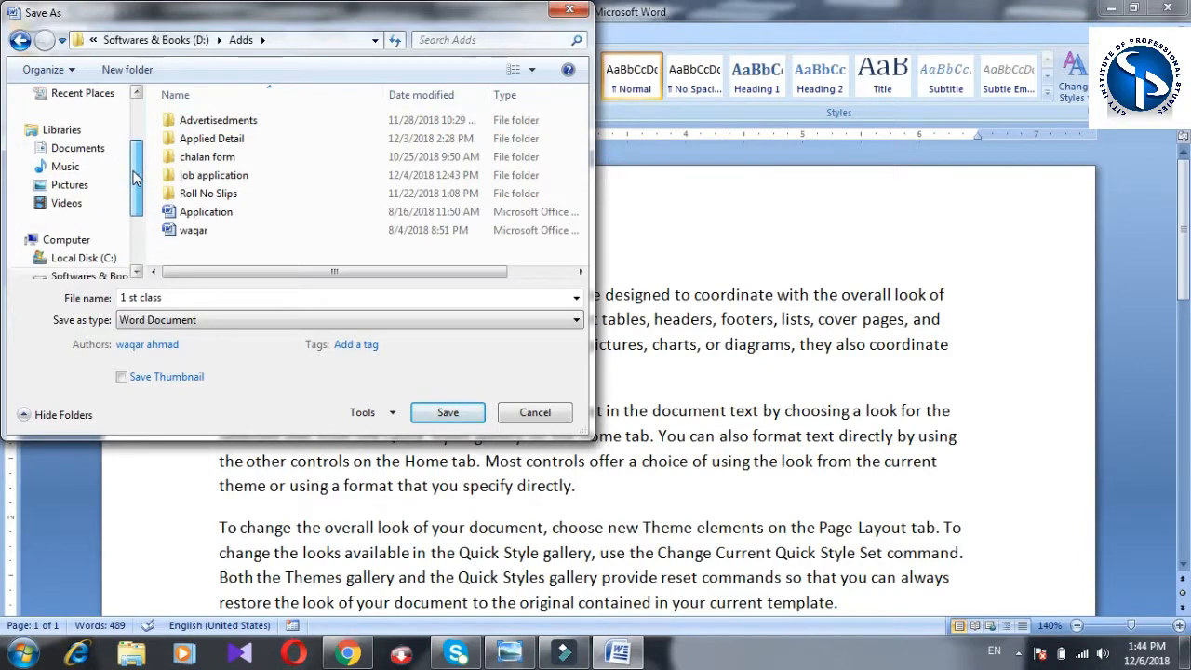
Save the document in the Documents library and close its window
{"action": "left_click", "coordinate": [67, 149]}
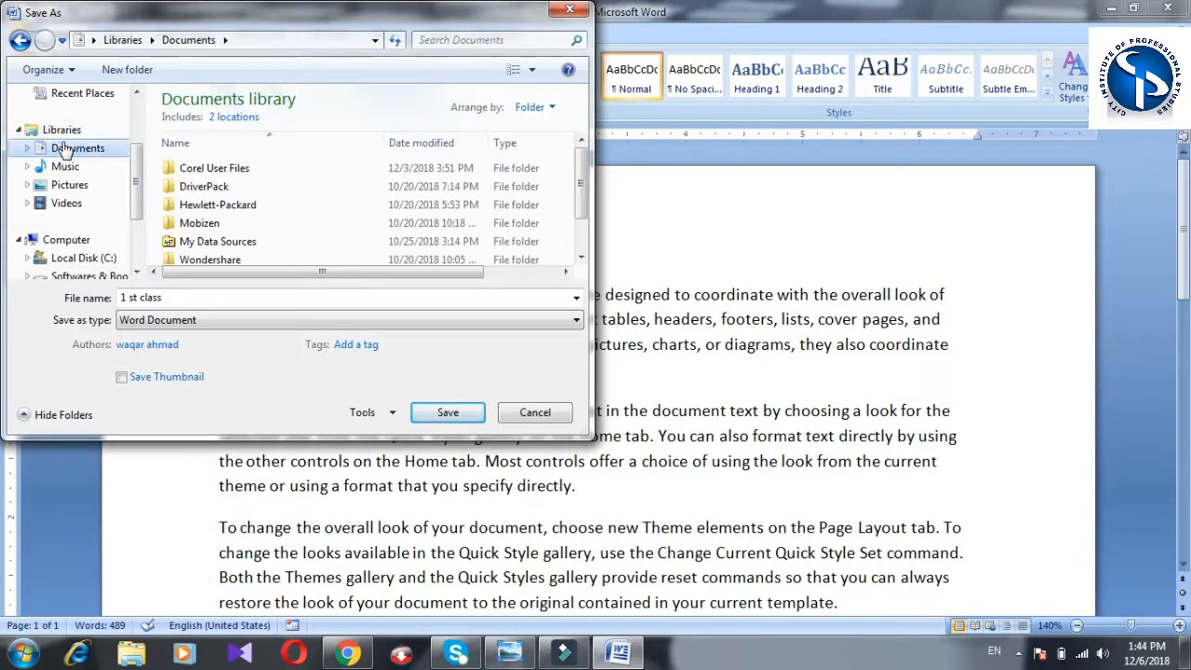
{"action": "left_click", "coordinate": [460, 420]}
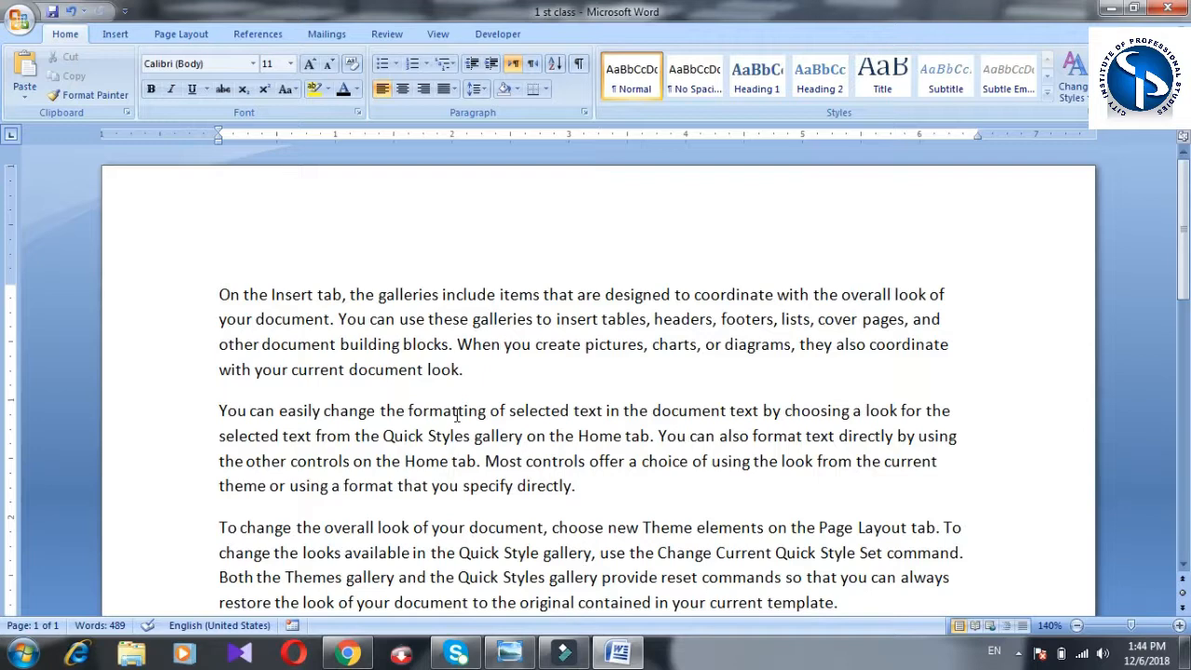
{"action": "left_click", "coordinate": [1168, 7]}
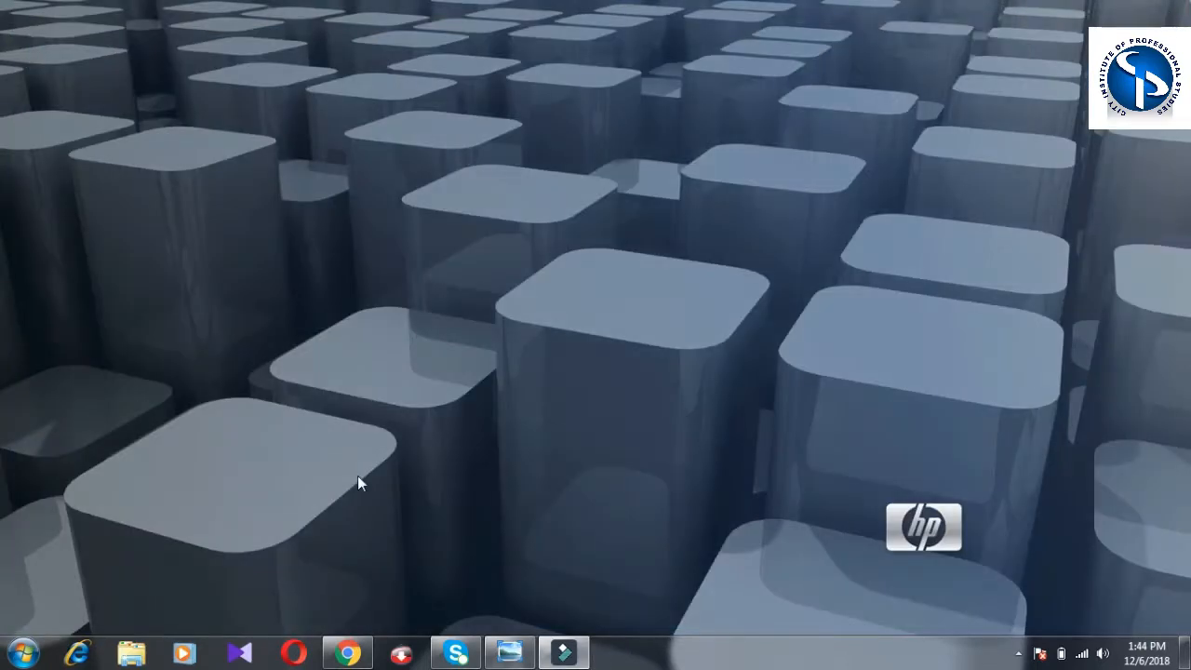
Switch to Windows Explorer and open the "1 st class" document from the Documents library
{"action": "key", "text": "super+e"}
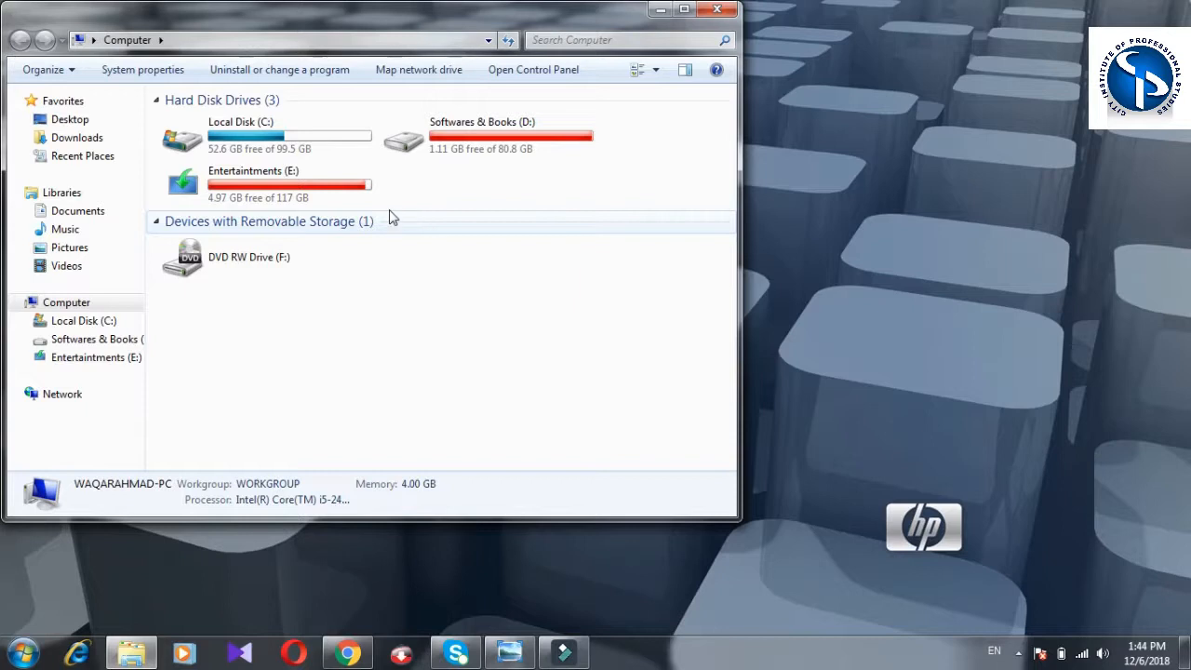
{"action": "left_click", "coordinate": [68, 216]}
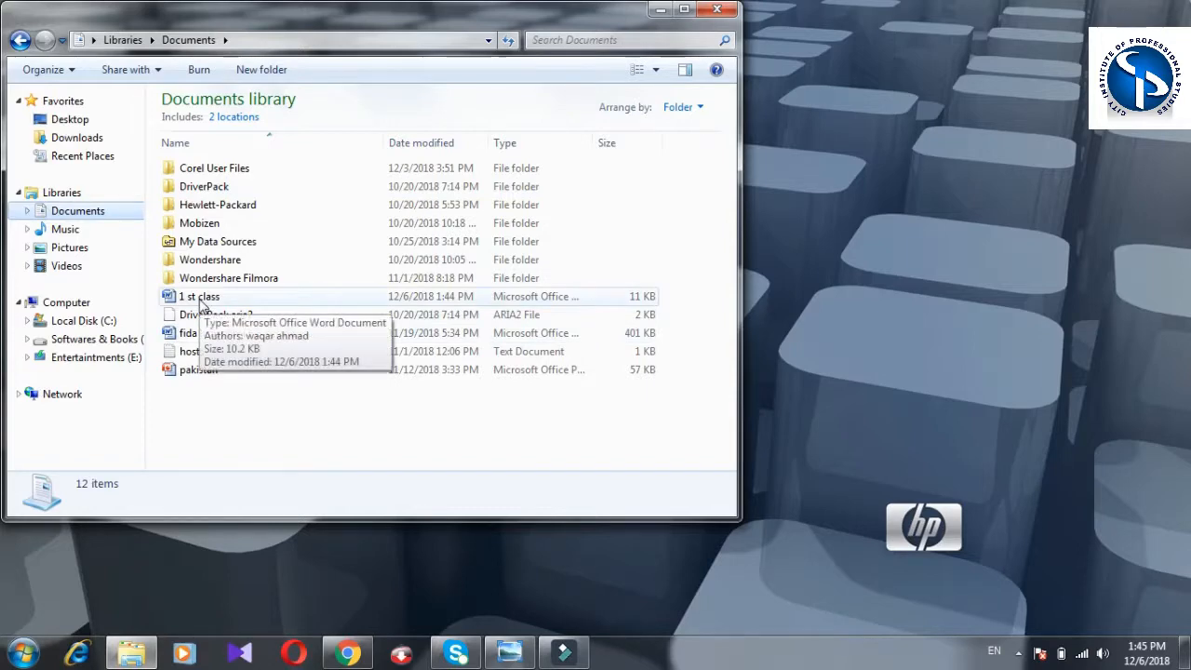
{"action": "double_click", "coordinate": [201, 300]}
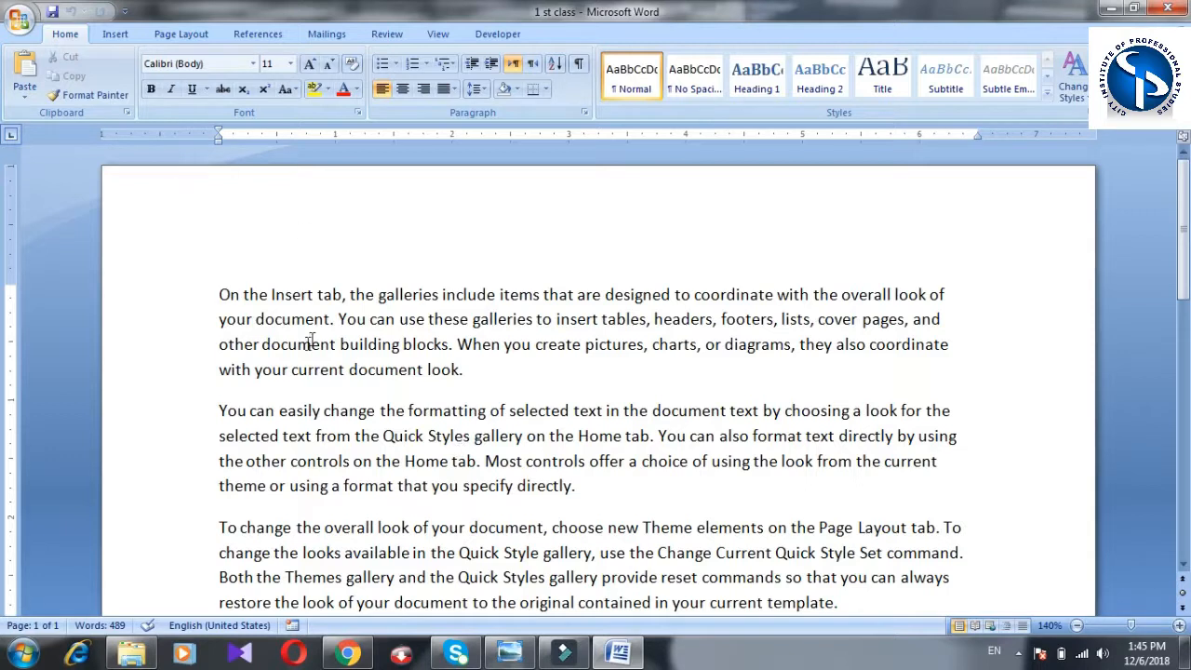
Copy the opening paragraph "On the Insert tab…" and paste it on a new line below the second paragraph
{"action": "left_click_drag", "start_coordinate": [212, 294], "coordinate": [503, 374]}
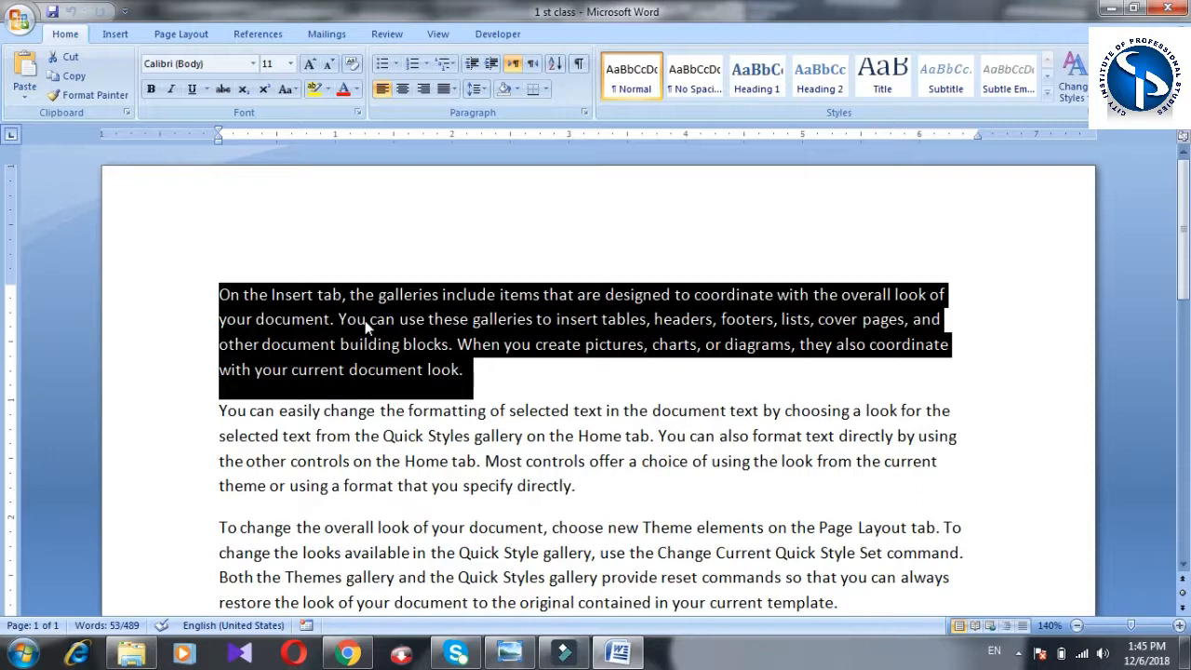
{"action": "left_click", "coordinate": [472, 377]}
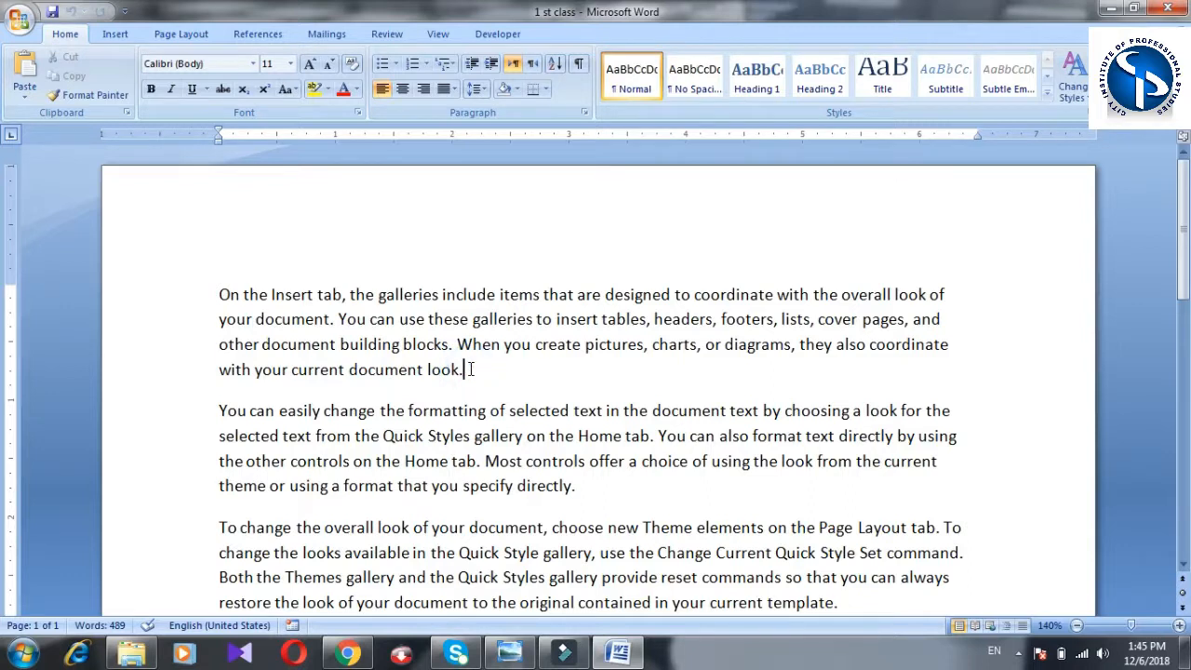
{"action": "left_click_drag", "start_coordinate": [472, 370], "coordinate": [232, 296]}
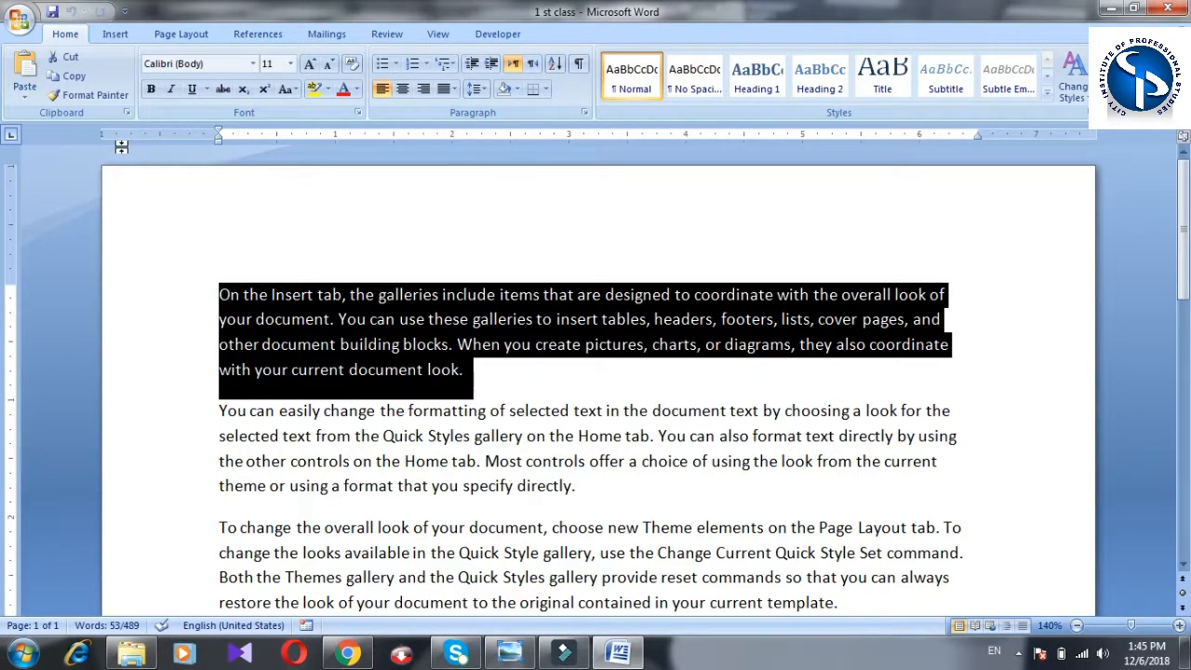
{"action": "left_click", "coordinate": [76, 80]}
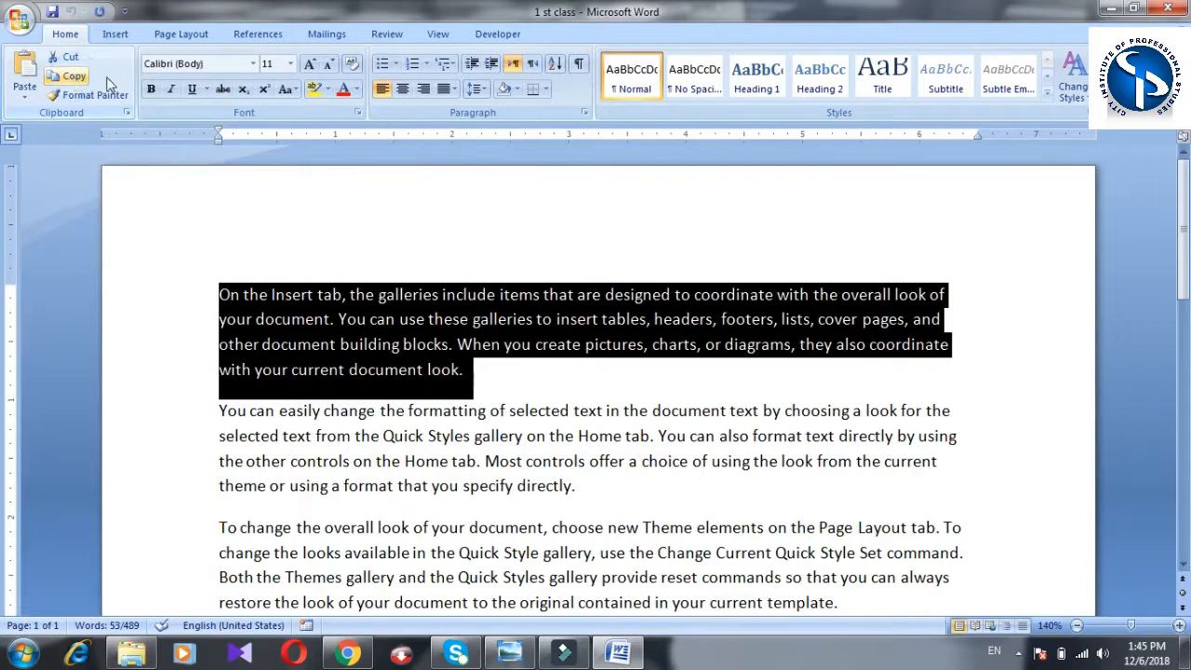
{"action": "left_click", "coordinate": [576, 488]}
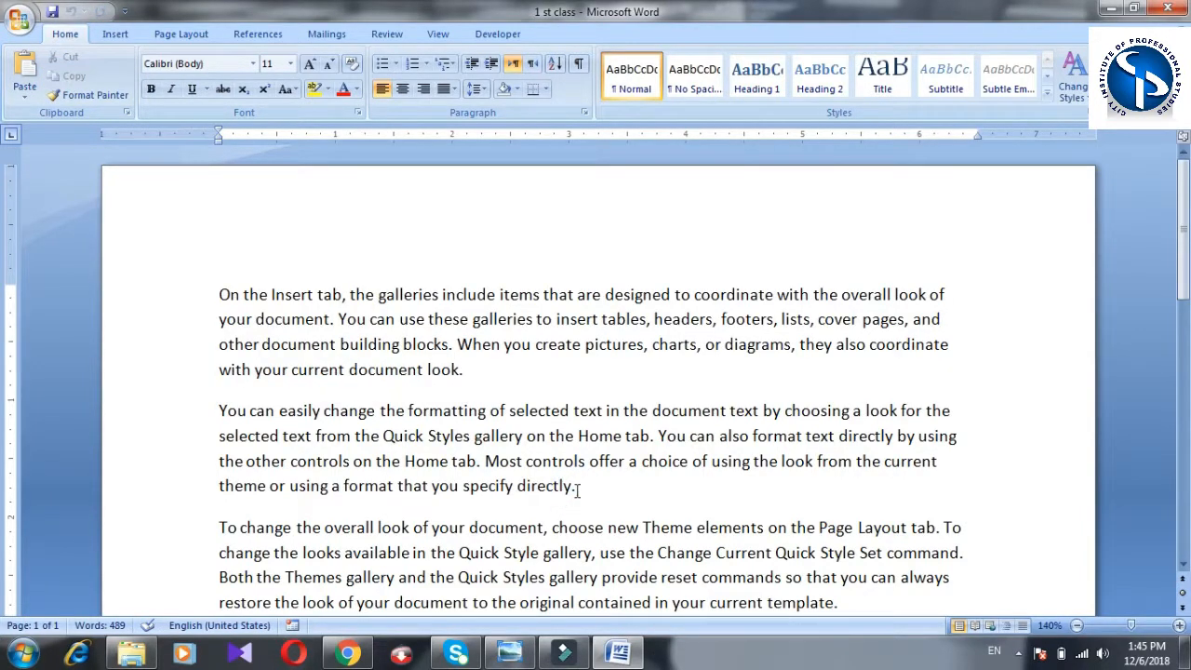
{"action": "key", "text": "Return"}
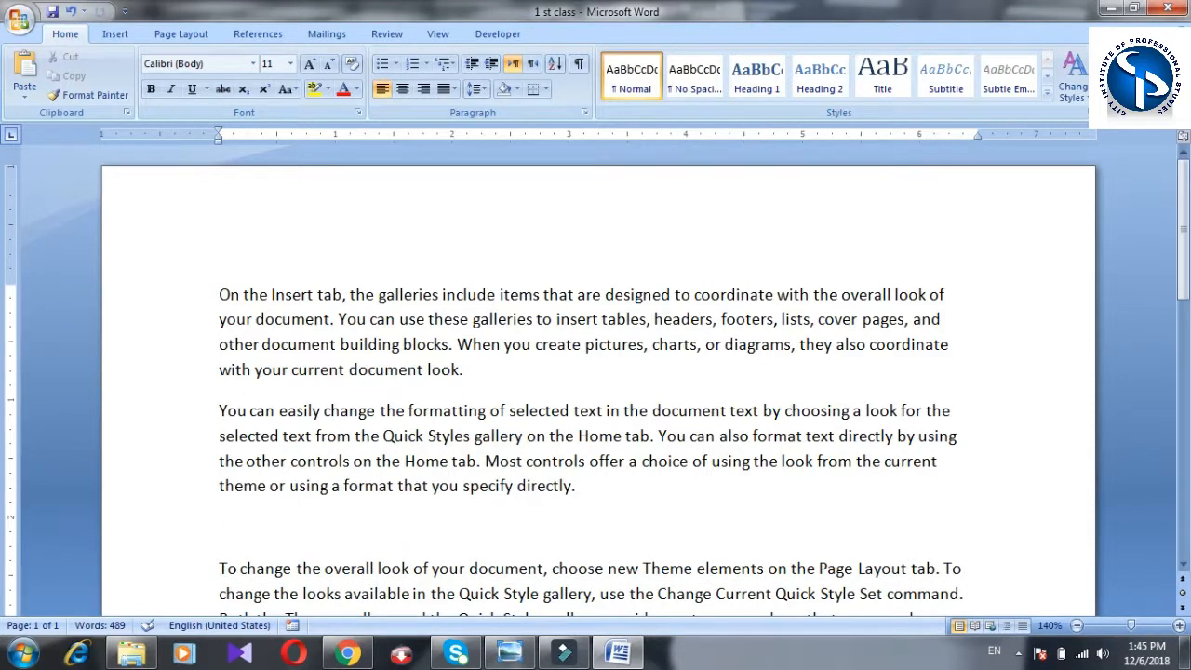
{"action": "left_click", "coordinate": [25, 73]}
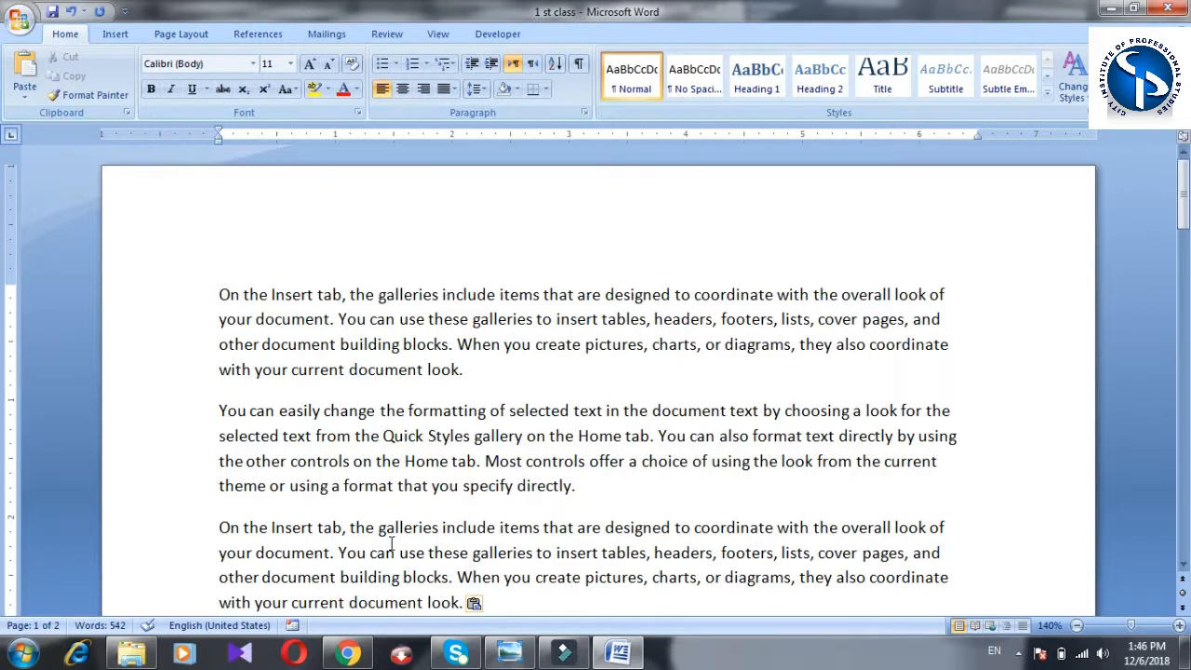
Undo the pasted paragraph and remove the blank line added below the second paragraph
{"action": "key", "text": "ctrl+z"}
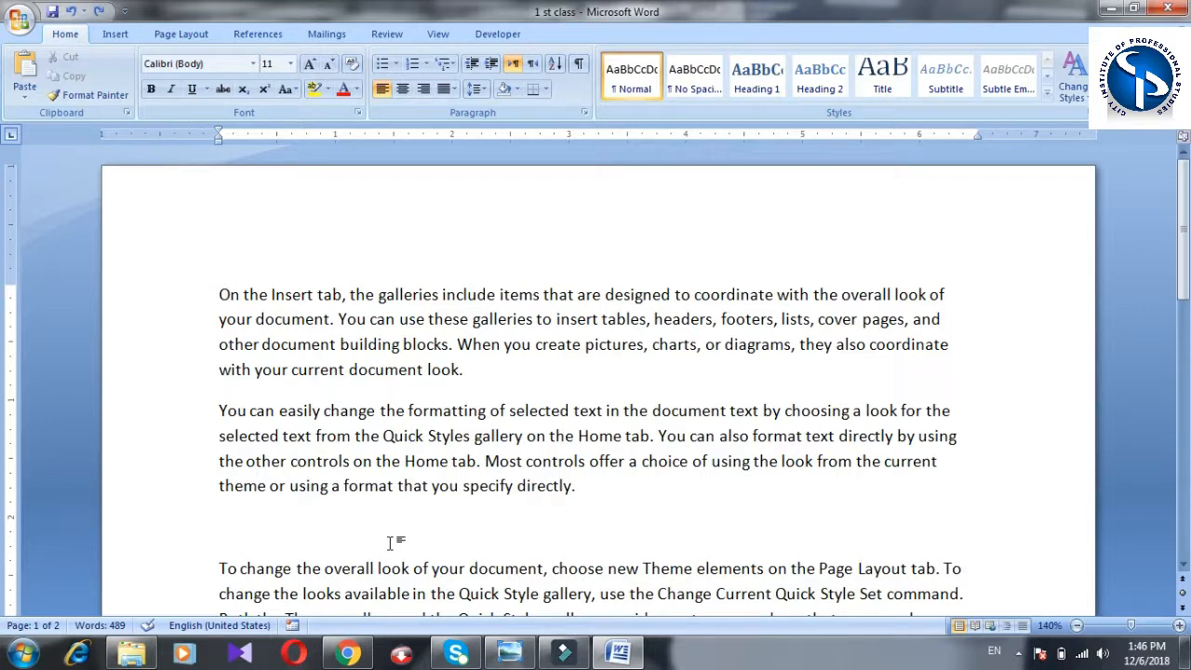
{"action": "key", "text": "BackSpace"}
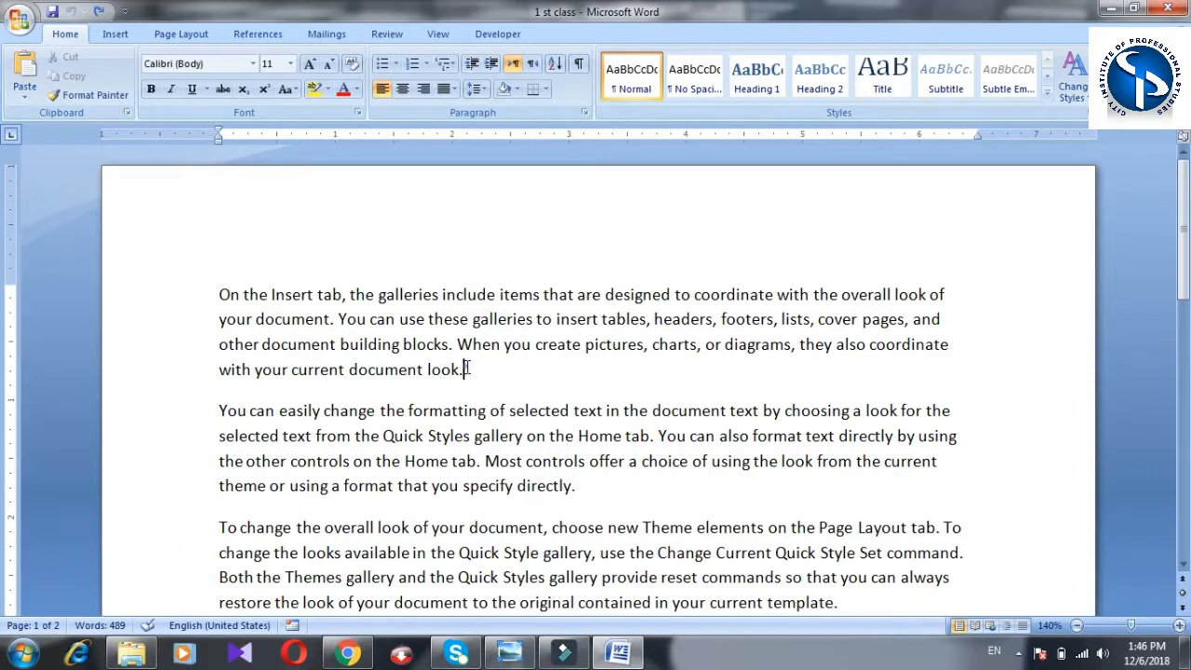
Cut the opening paragraph "On the Insert tab…" and paste it on a new line below the "You can easily change…" paragraph
{"action": "left_click_drag", "start_coordinate": [469, 369], "coordinate": [226, 299]}
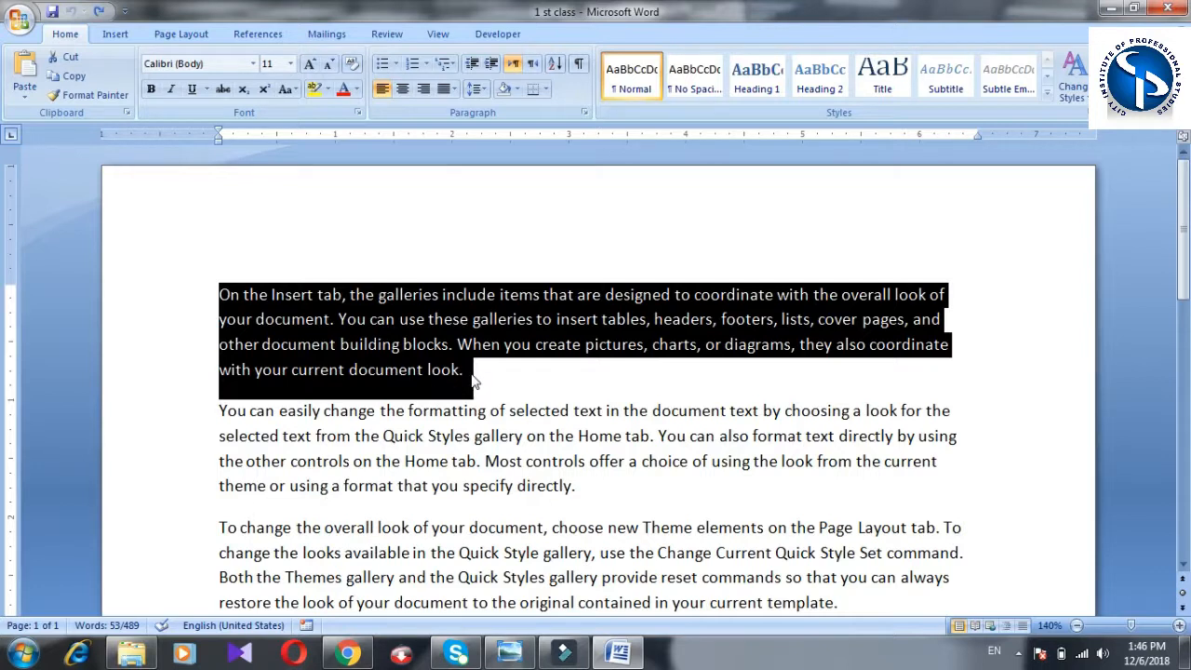
{"action": "left_click", "coordinate": [68, 62]}
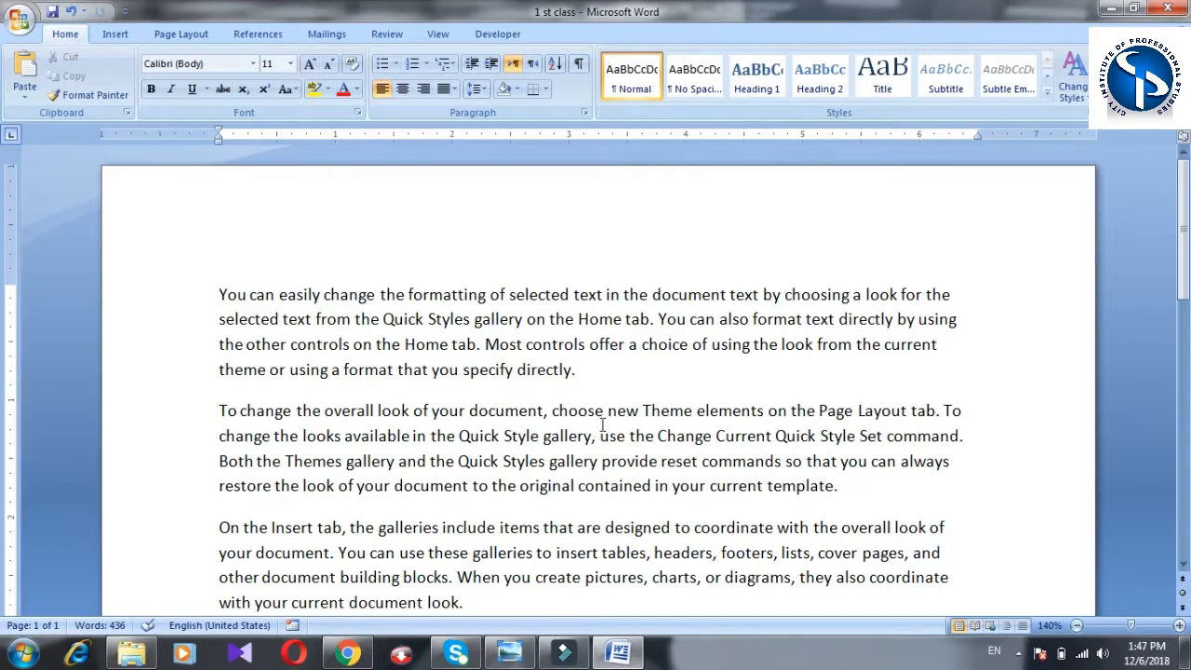
{"action": "left_click", "coordinate": [584, 375]}
{"action": "key", "text": "Return"}
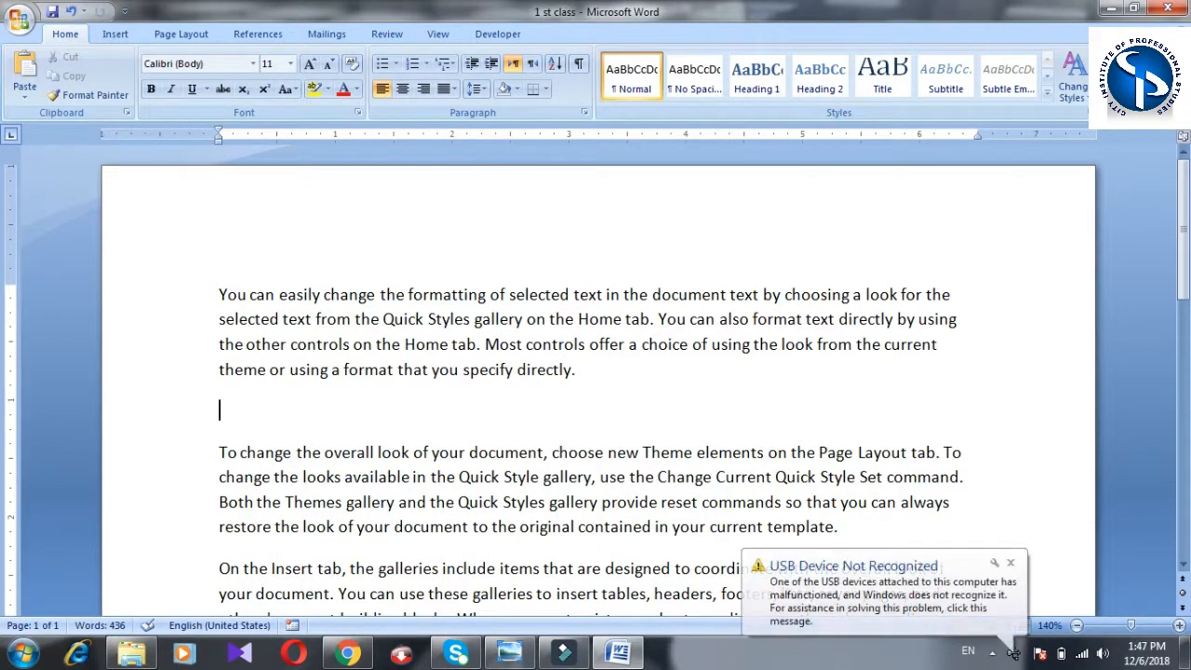
{"action": "left_click", "coordinate": [28, 82]}
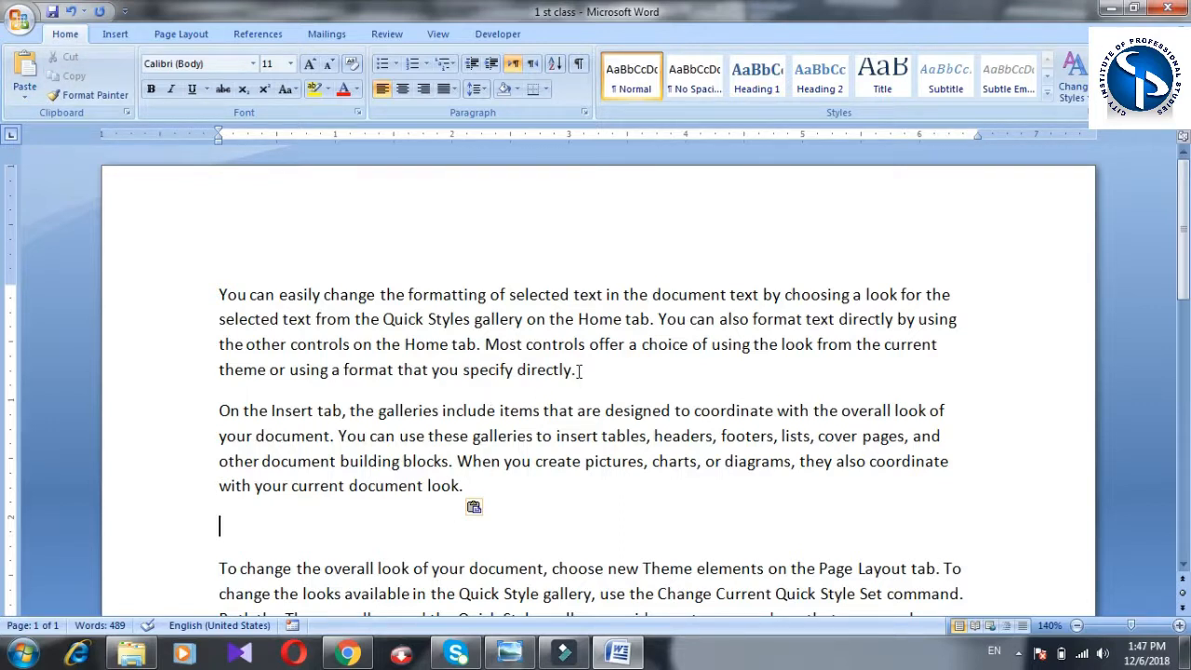
Copy the opening paragraph "You can easily change…" into the blank line below the second paragraph and undo the paste
{"action": "left_click_drag", "start_coordinate": [578, 370], "coordinate": [233, 296]}
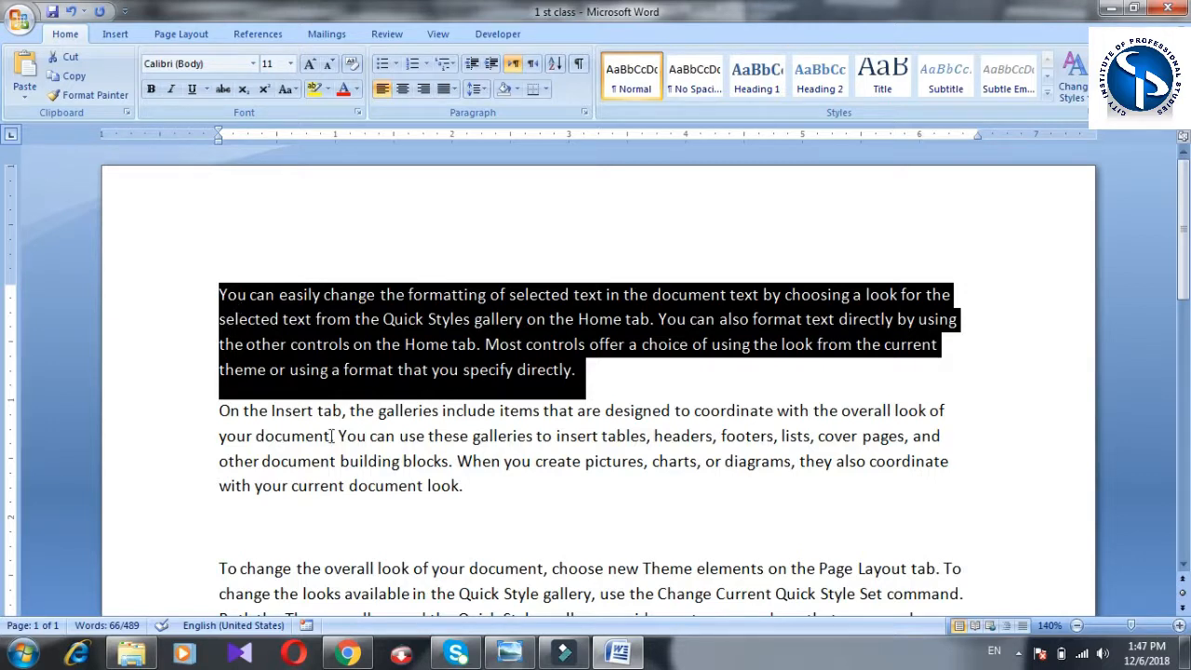
{"action": "left_click", "coordinate": [232, 528]}
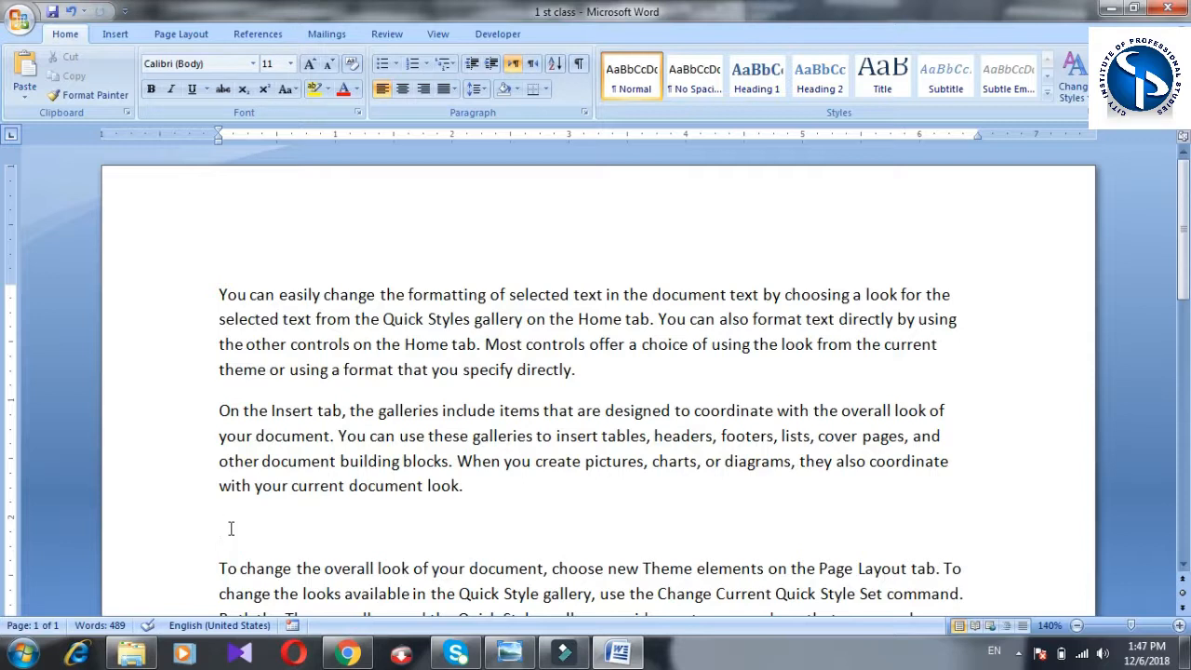
{"action": "key", "text": "ctrl+v"}
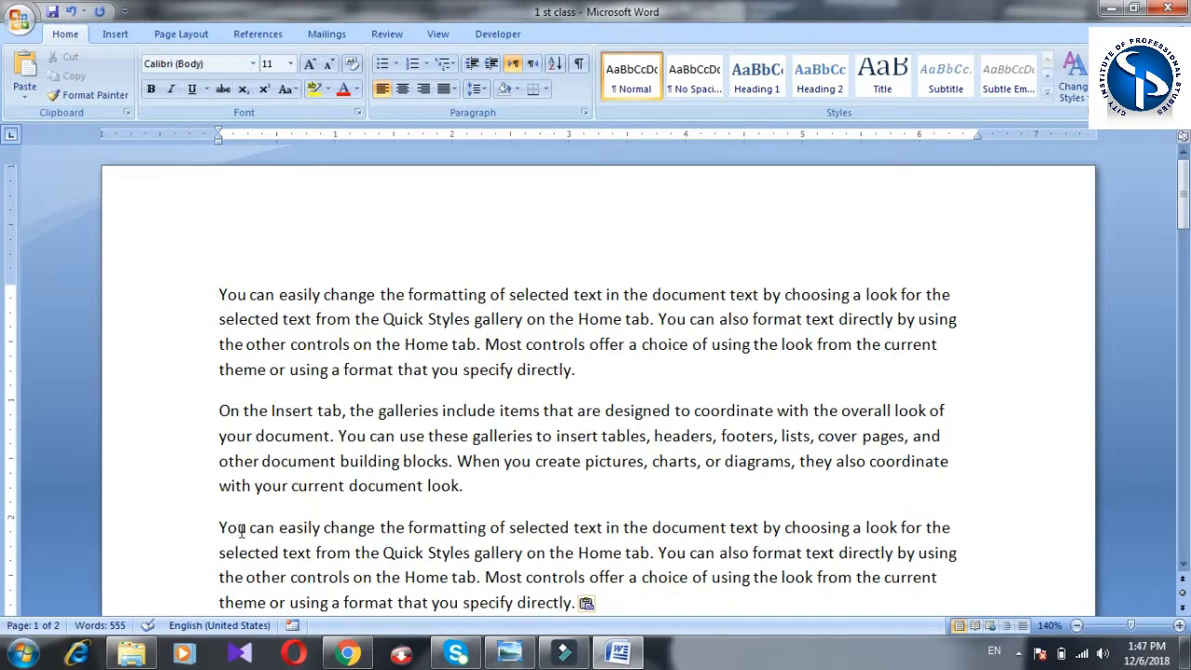
{"action": "left_click_drag", "start_coordinate": [1184, 197], "coordinate": [1184, 233]}
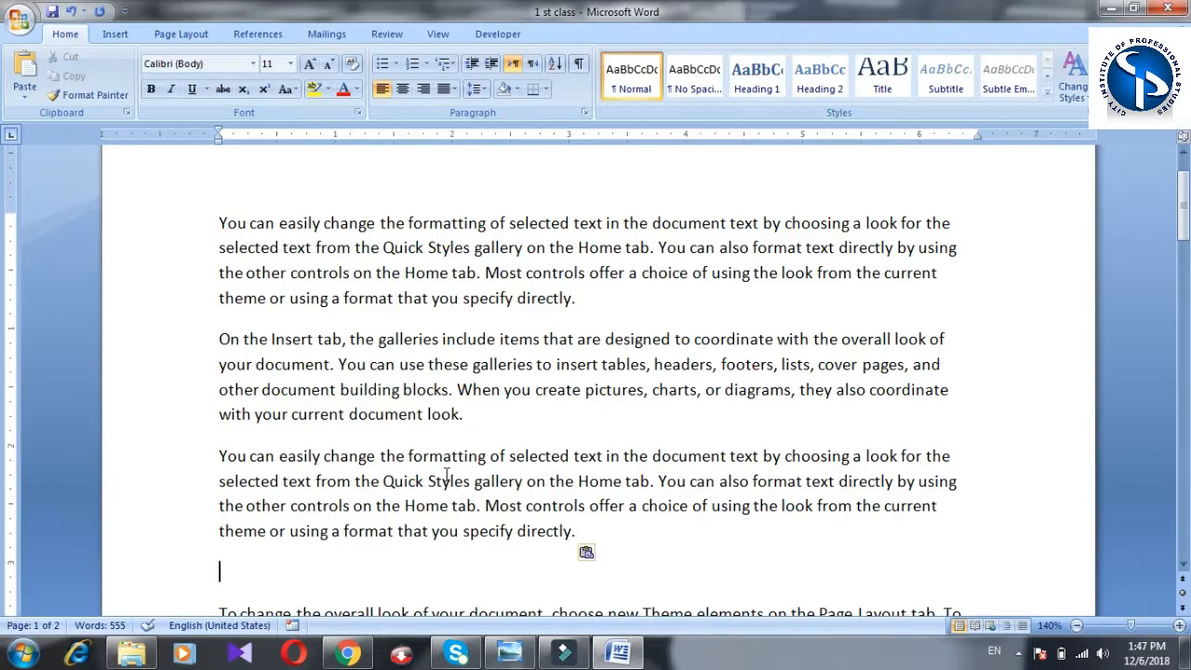
{"action": "key", "text": "ctrl+z"}
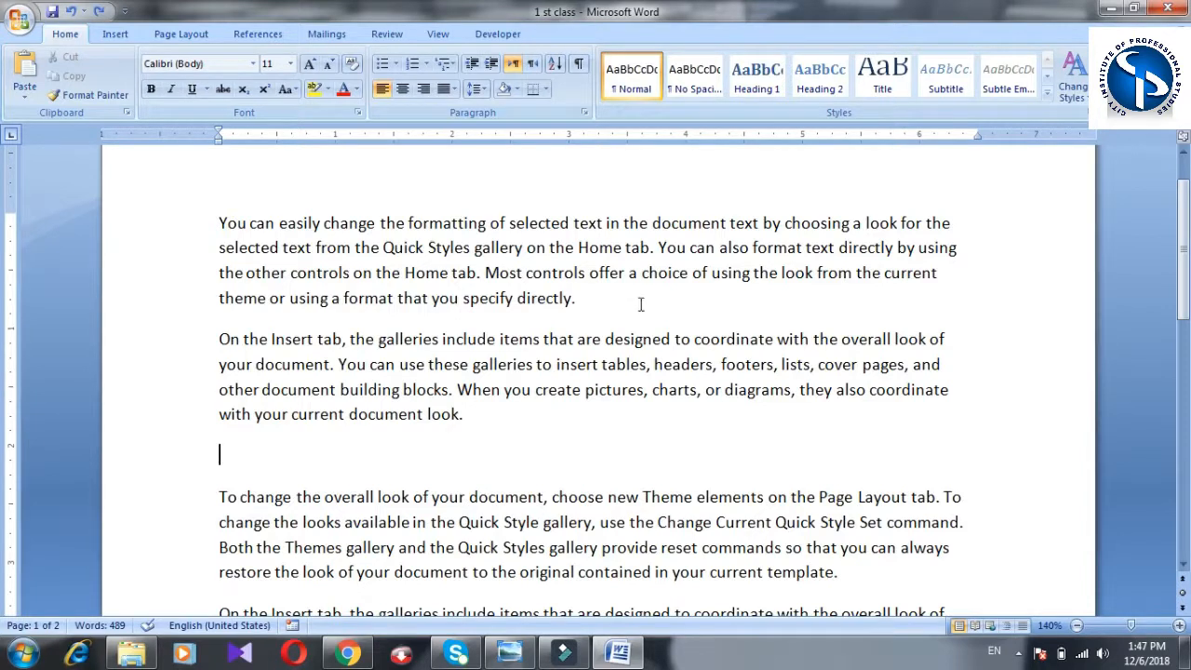
Move the opening paragraph "You can easily change…" to the blank line above "To change the overall look…" by cutting and pasting it
{"action": "left_click_drag", "start_coordinate": [574, 300], "coordinate": [228, 232]}
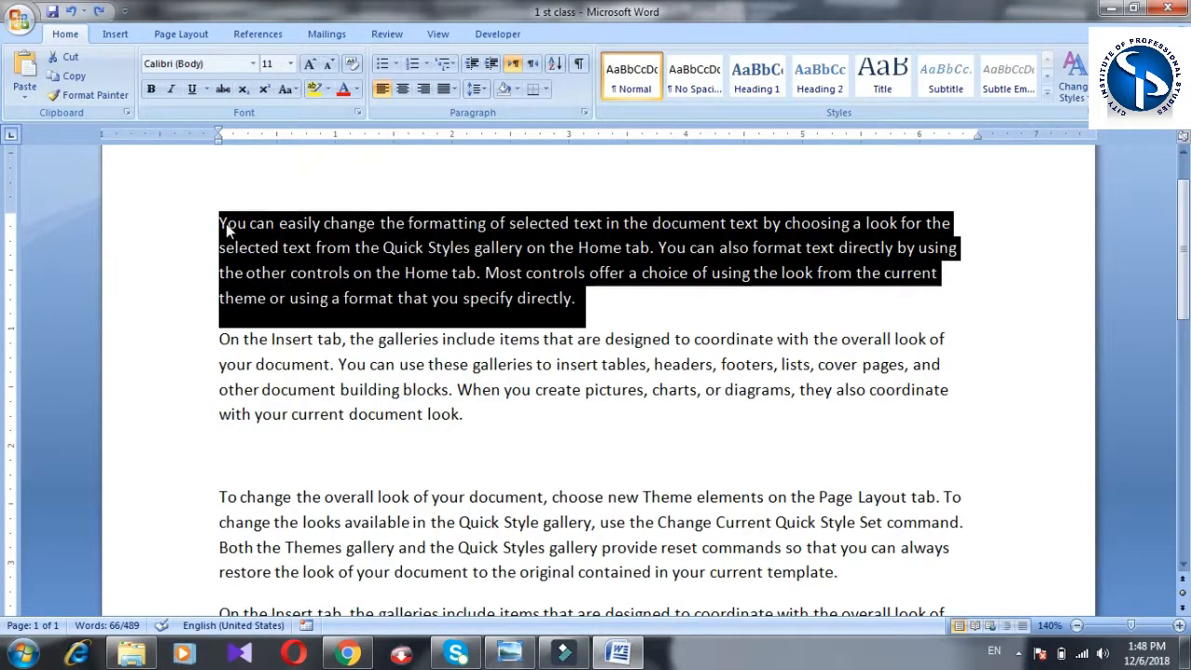
{"action": "key", "text": "ctrl+x"}
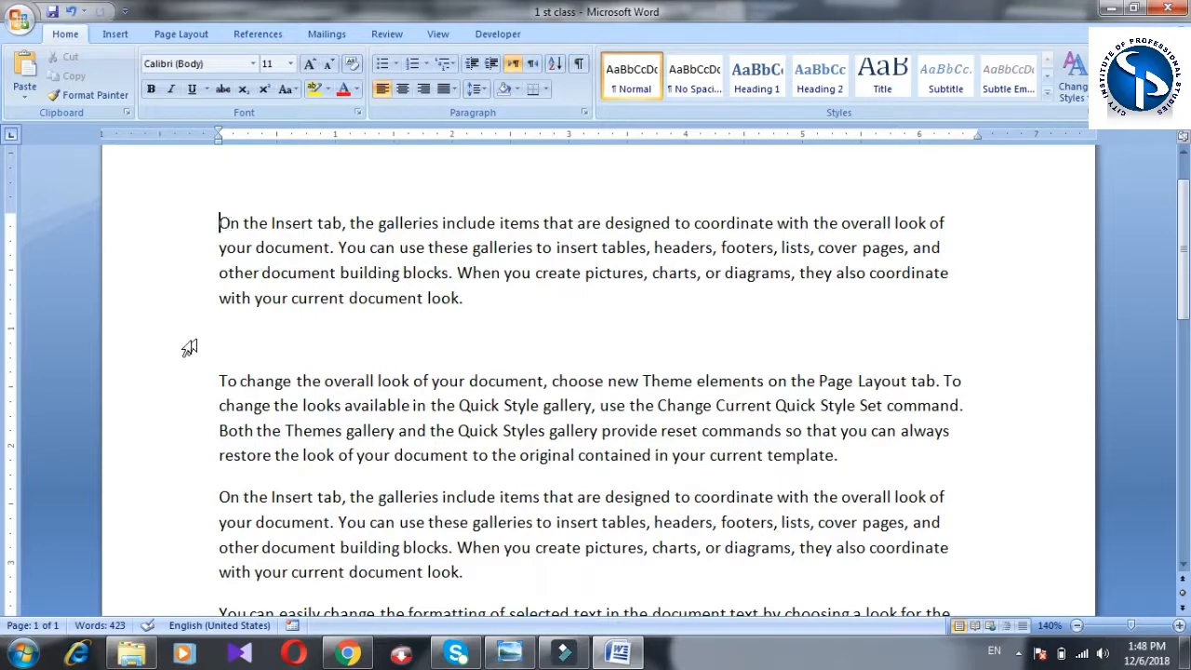
{"action": "left_click", "coordinate": [249, 339]}
{"action": "key", "text": "ctrl+v"}
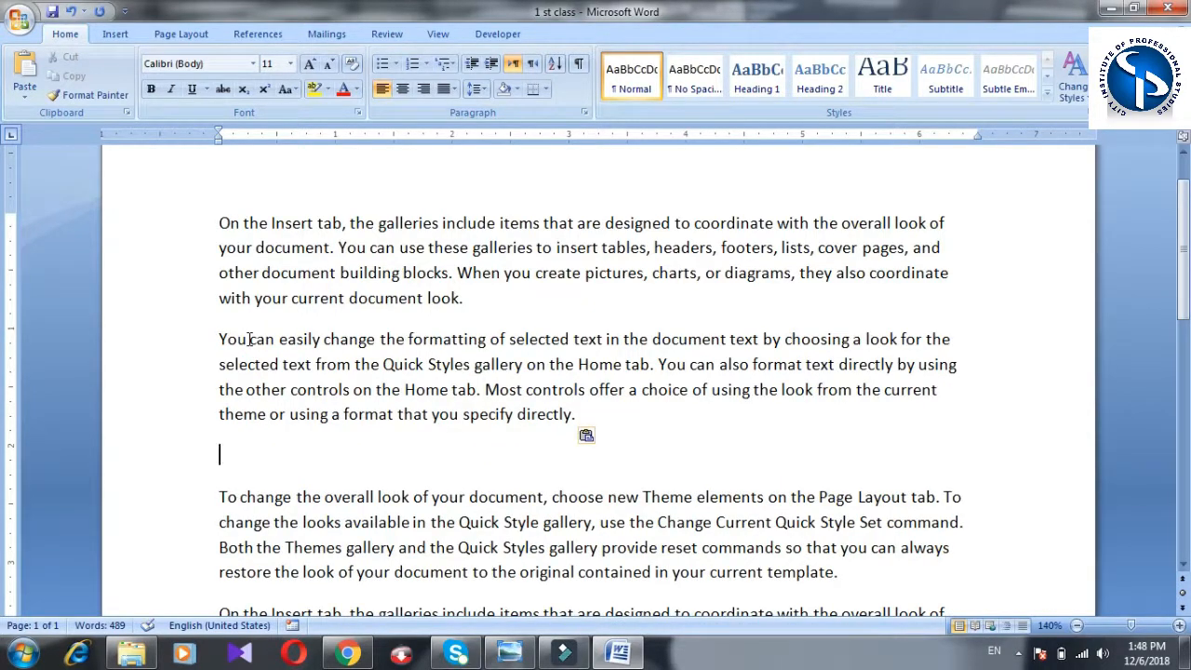